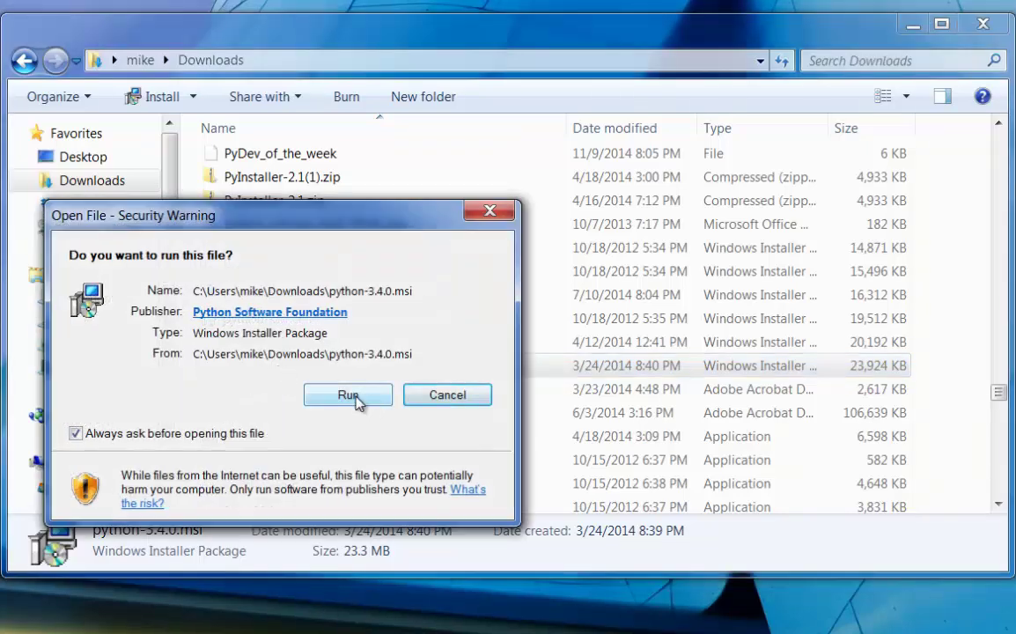
- Run the Python 3.4.0 installer for all users into C:\Python34\, agreeing to overwrite existing files
click(355, 394)
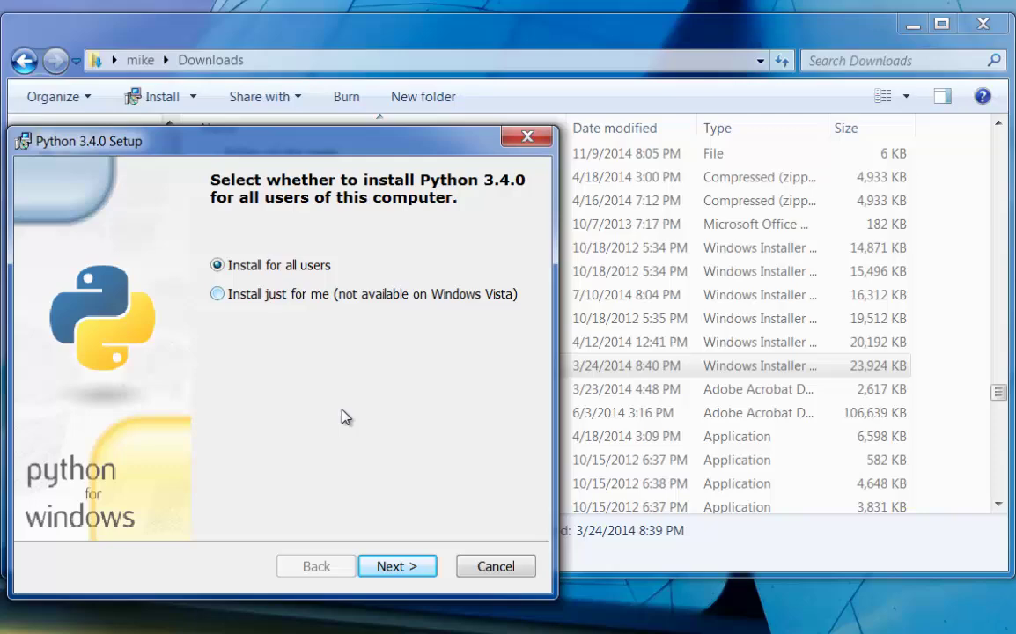
click(398, 566)
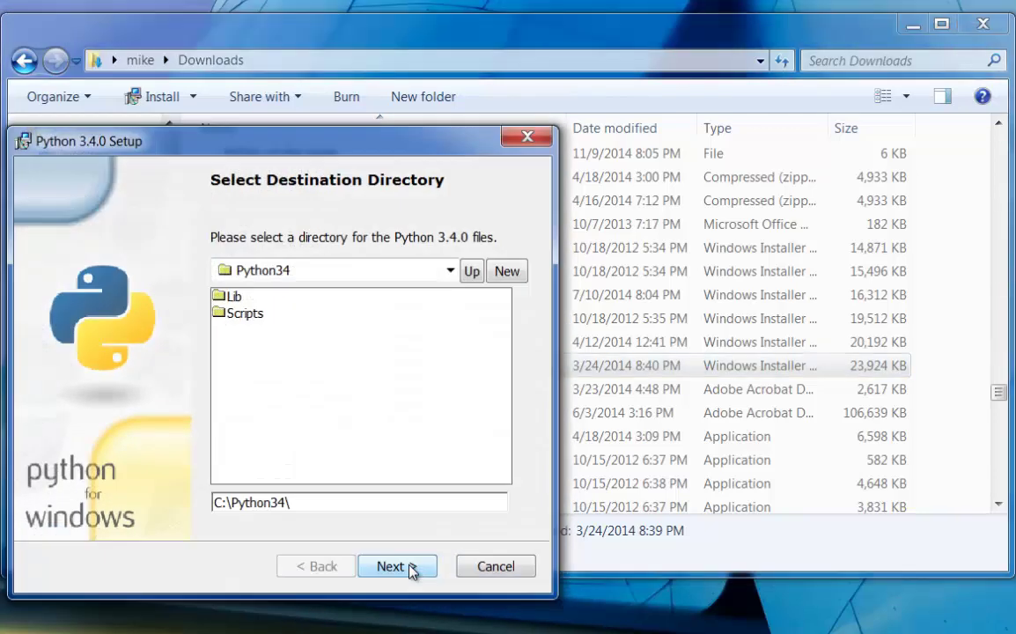
click(398, 567)
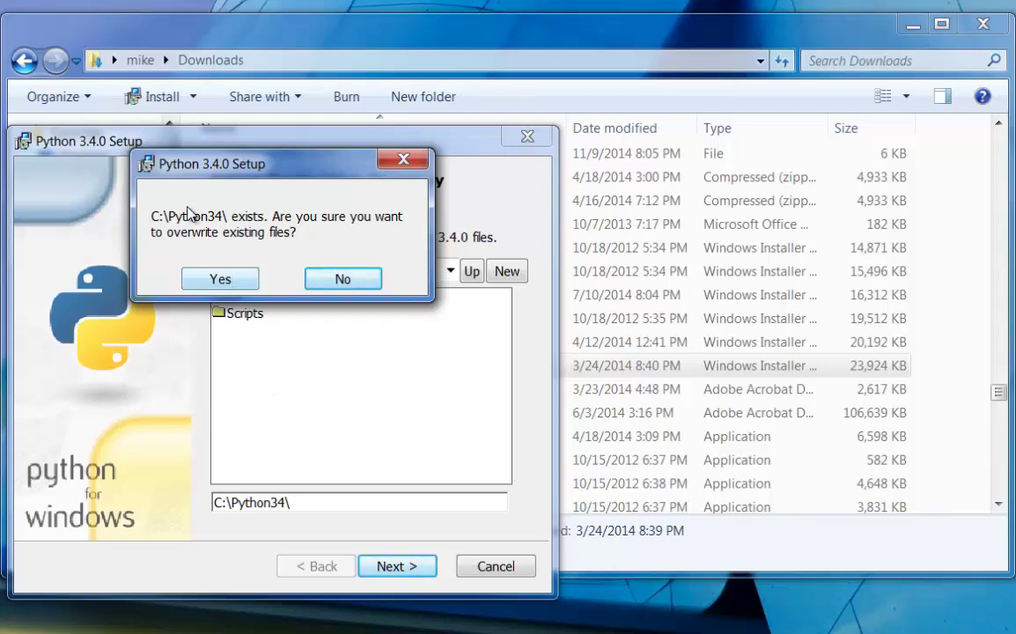
click(236, 279)
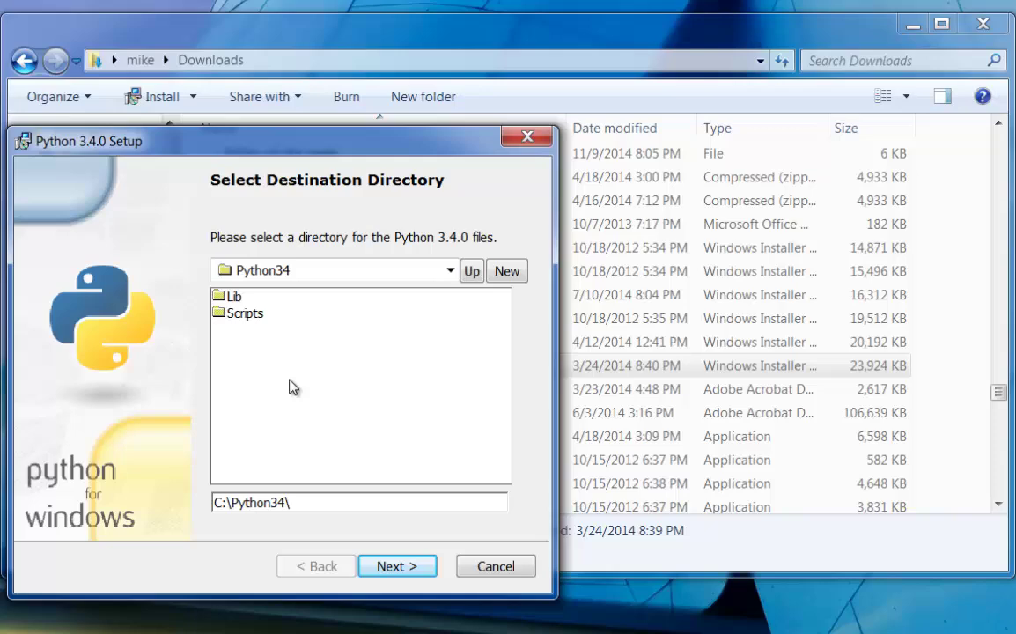
- Keep the default features and byte-code compilation option, then start the installation
click(383, 567)
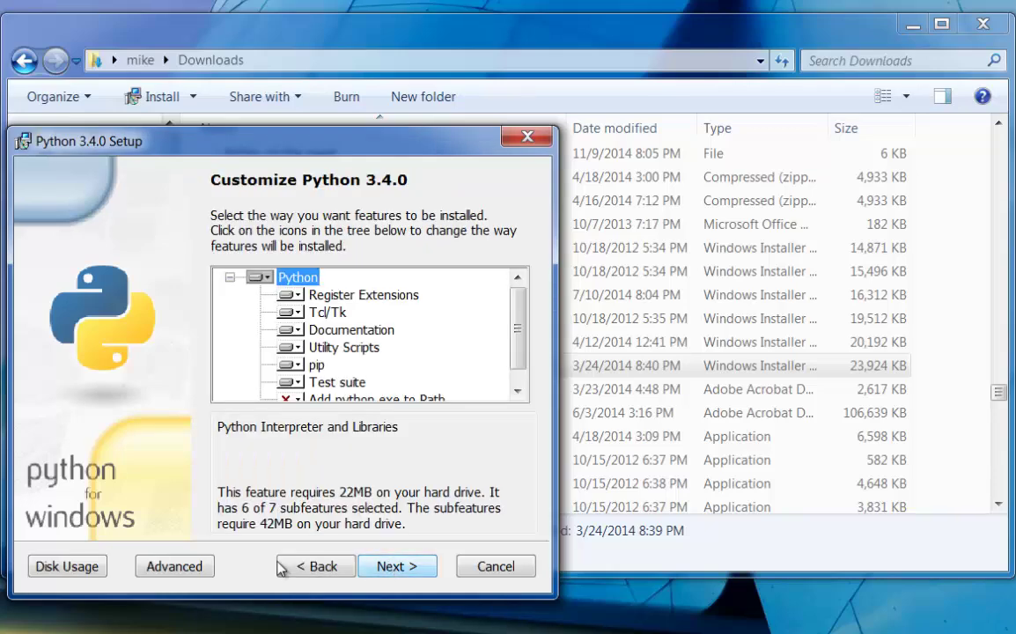
click(177, 569)
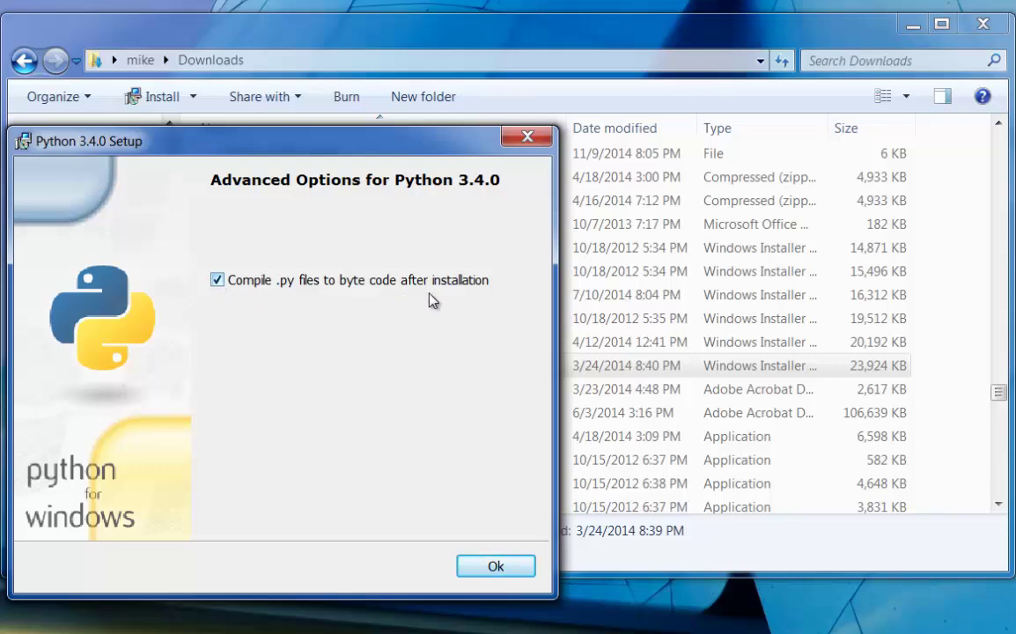
click(496, 569)
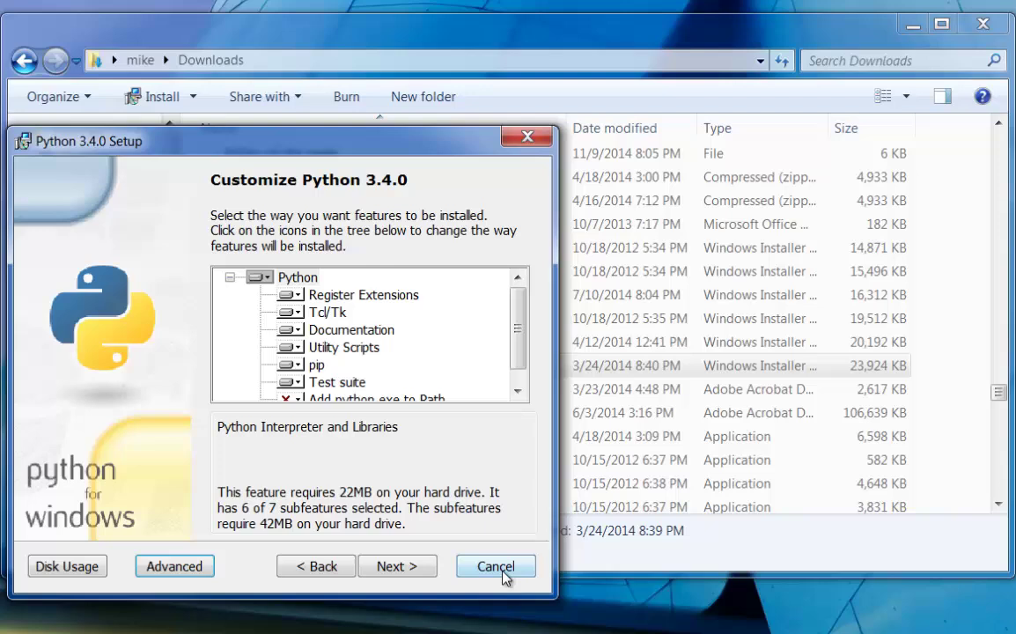
click(397, 568)
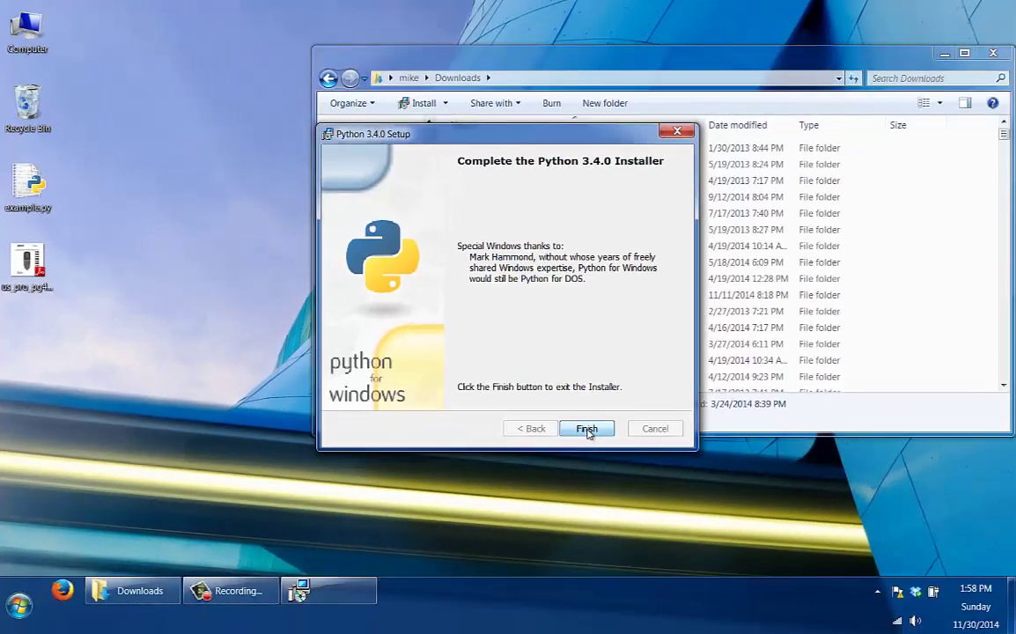
- Close the finished installer, open Command Prompt and run python, which is not recognized
click(587, 429)
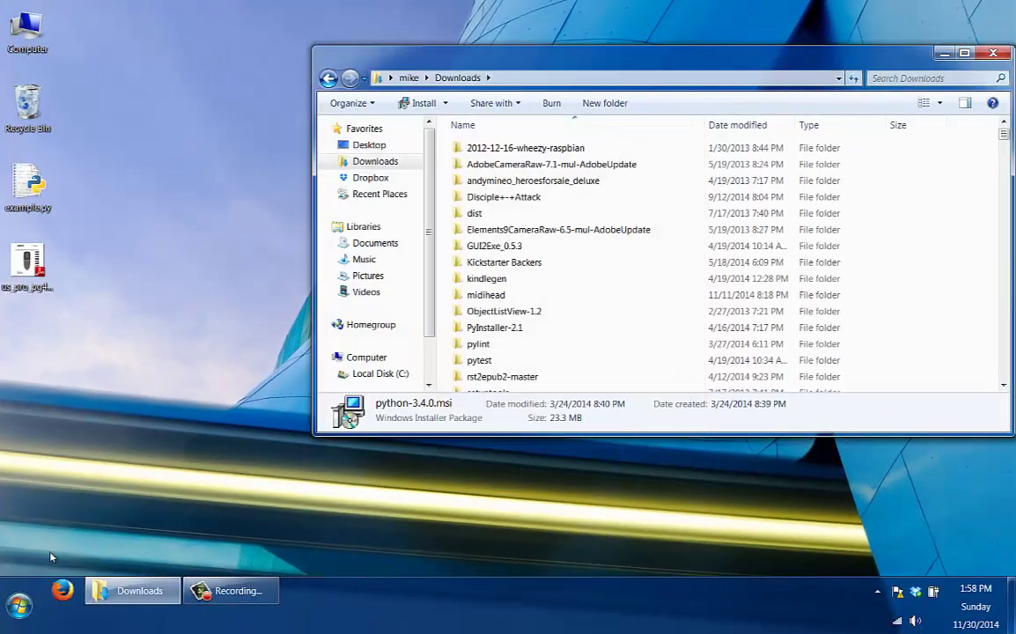
click(32, 609)
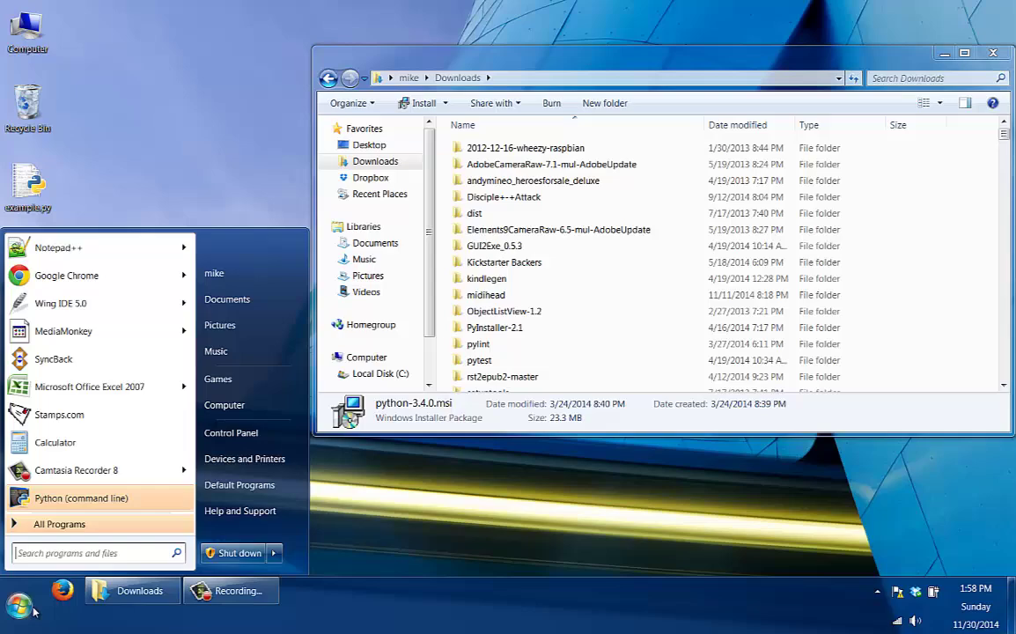
text(cmd)
key(Return)
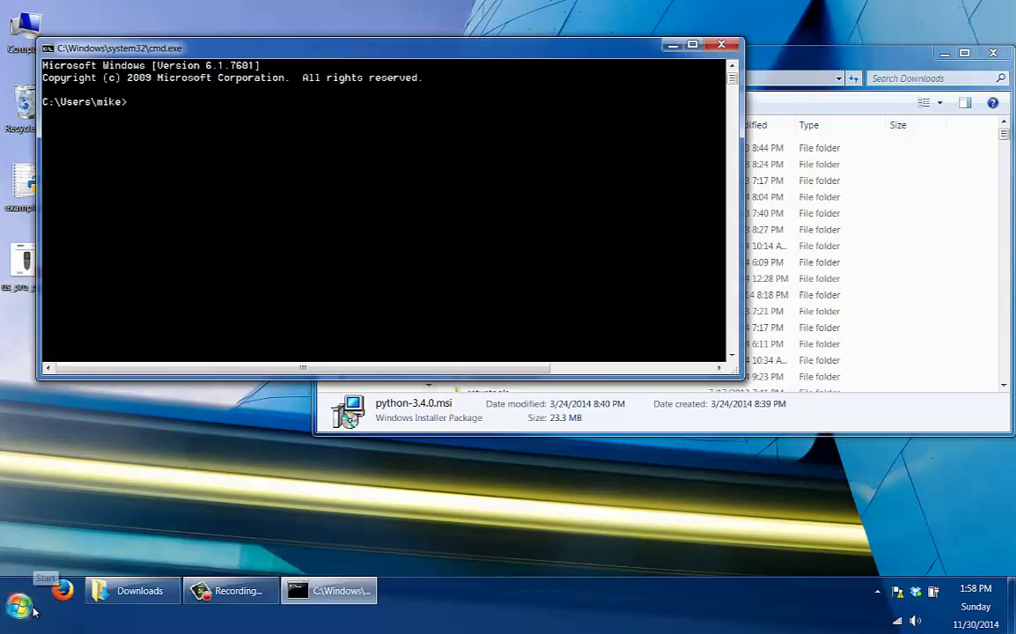
text(python)
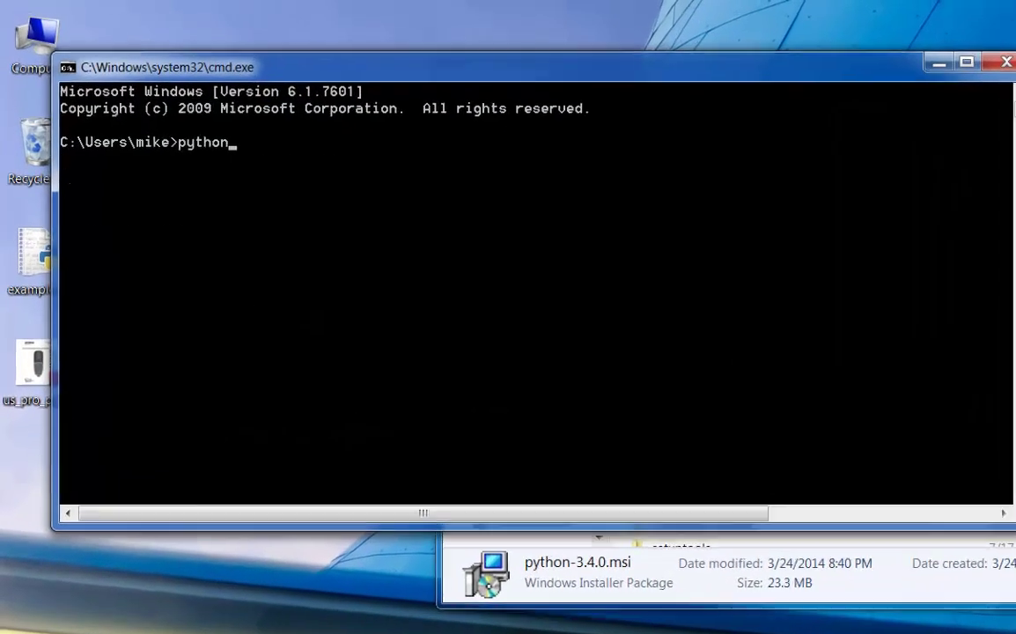
key(Return)
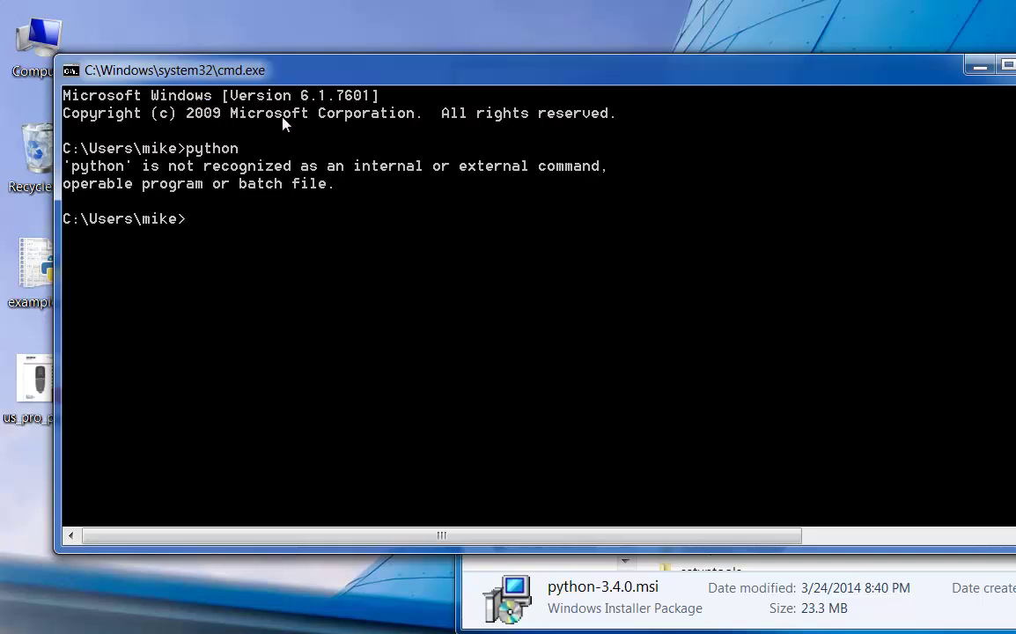
click(49, 40)
- Open Environment Variables via Computer Properties and Advanced system settings
right_click(47, 41)
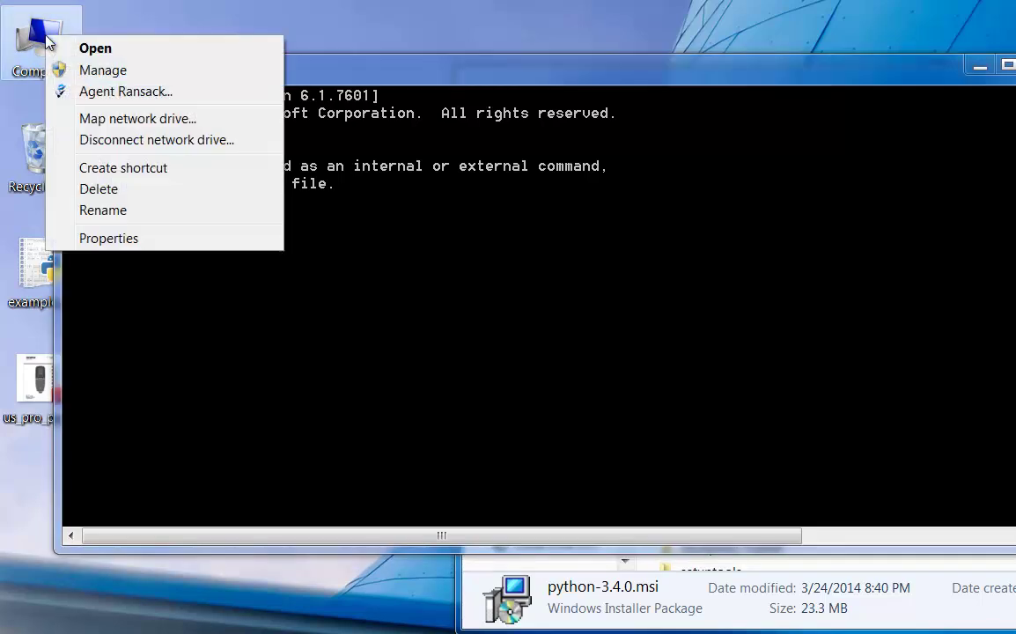
click(109, 239)
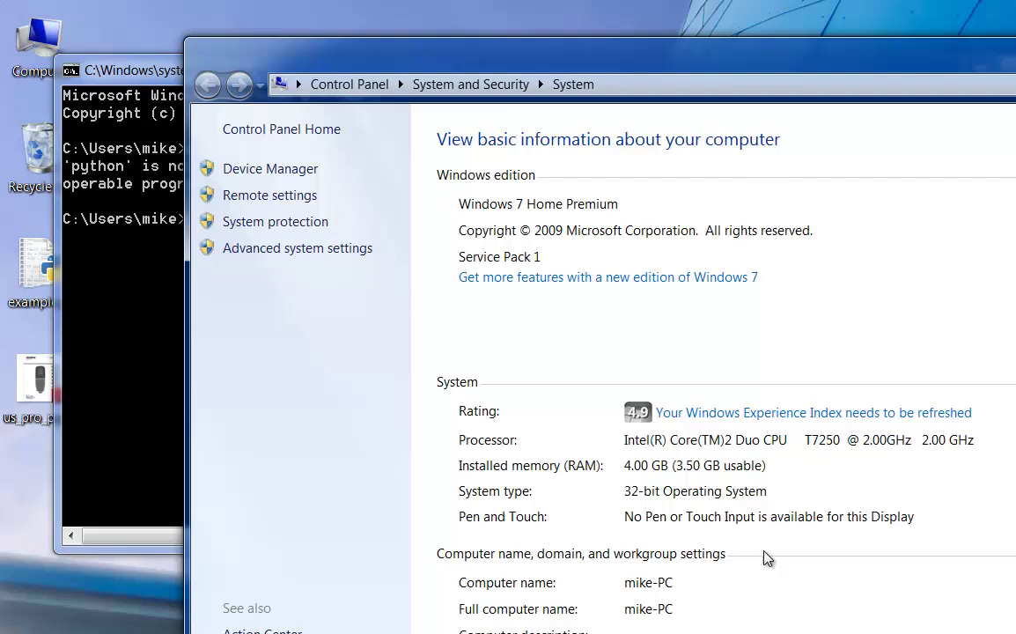
click(288, 255)
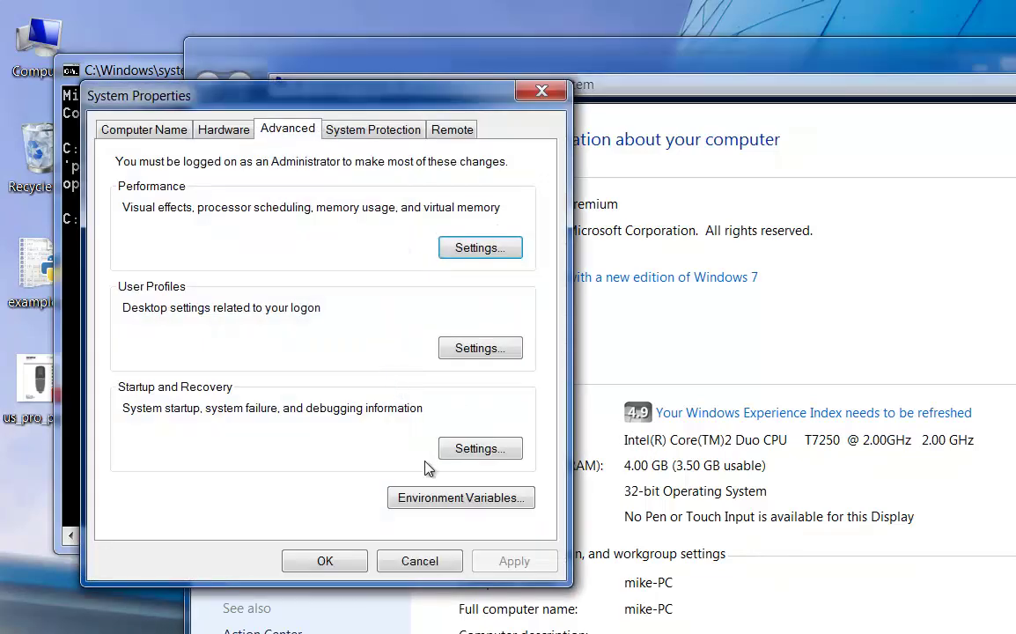
click(449, 499)
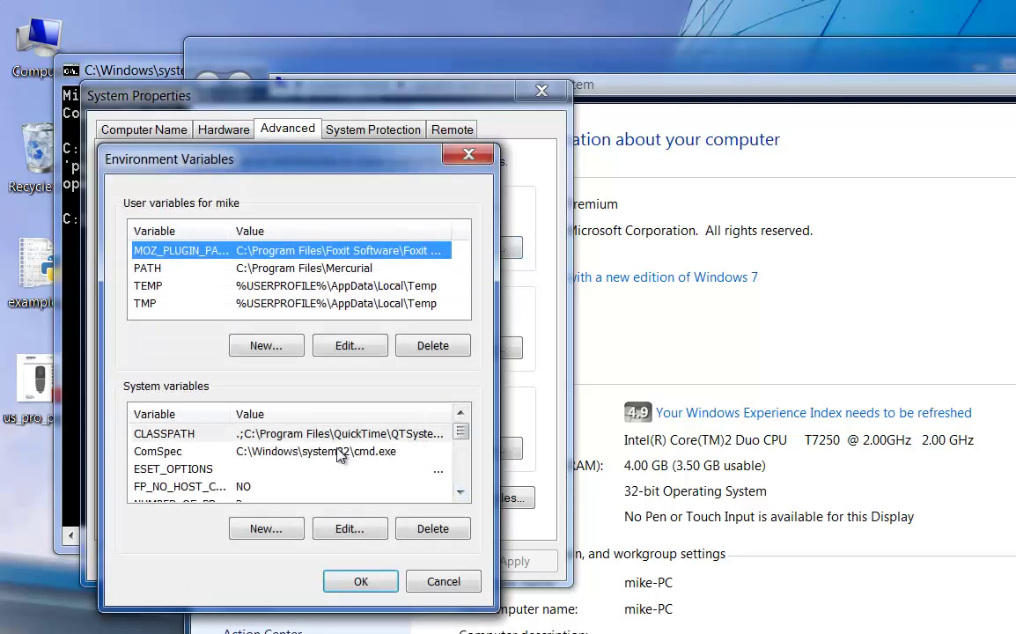
- Append ;C:\Python34\;C:\Python34\Scripts\ to the end of the system Path variable
click(270, 450)
scroll(172, 397, down, 1)
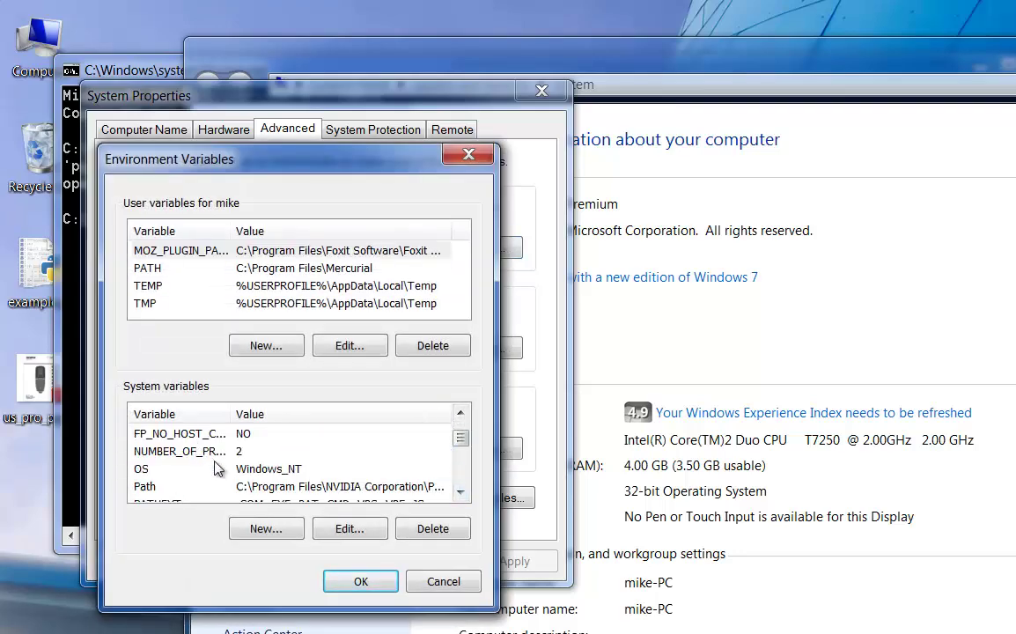
click(262, 488)
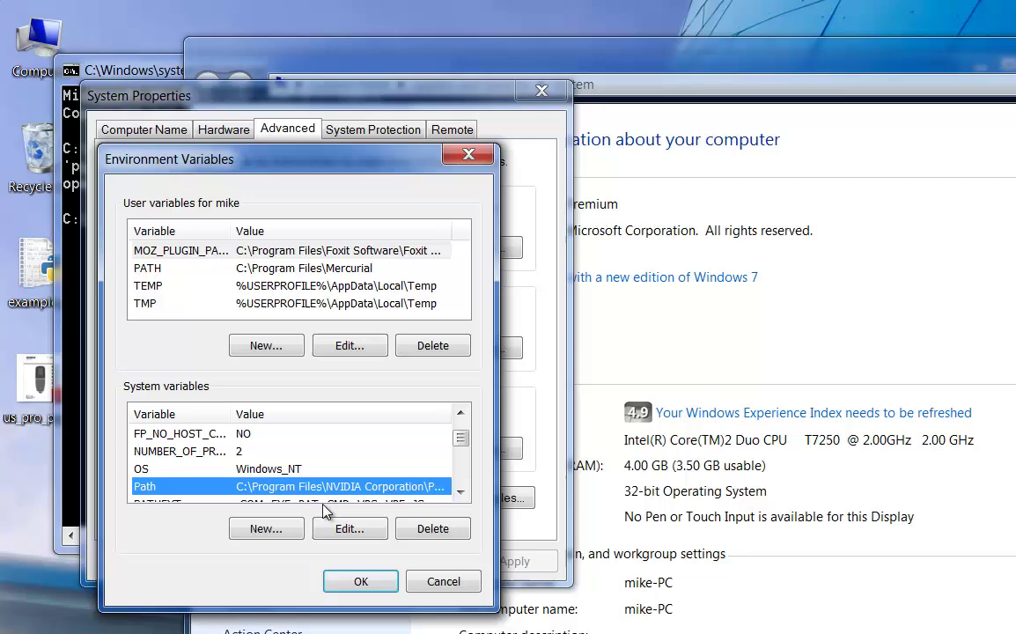
double_click(304, 490)
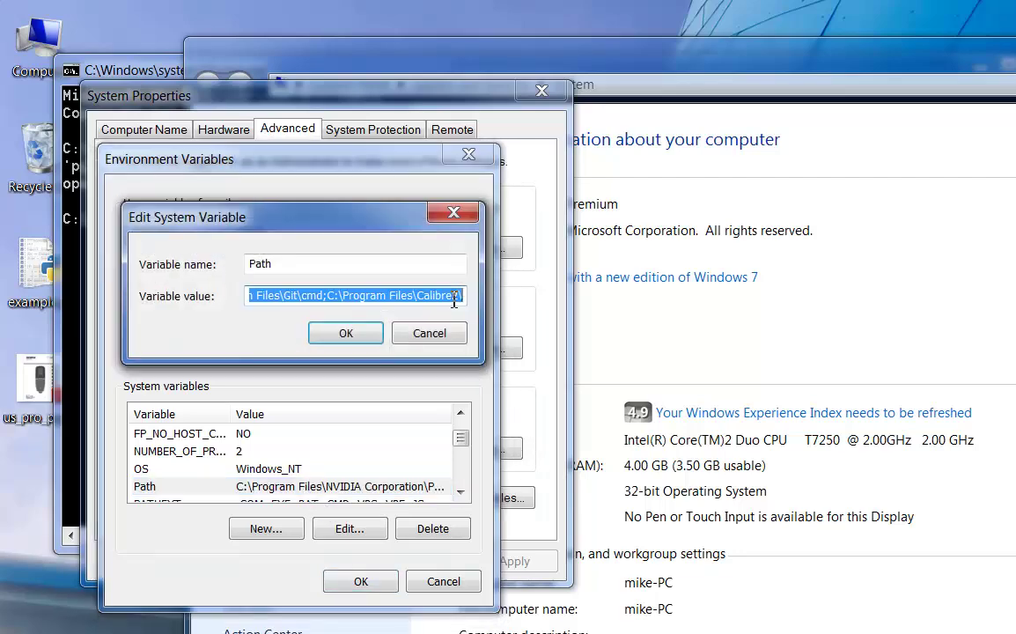
click(455, 298)
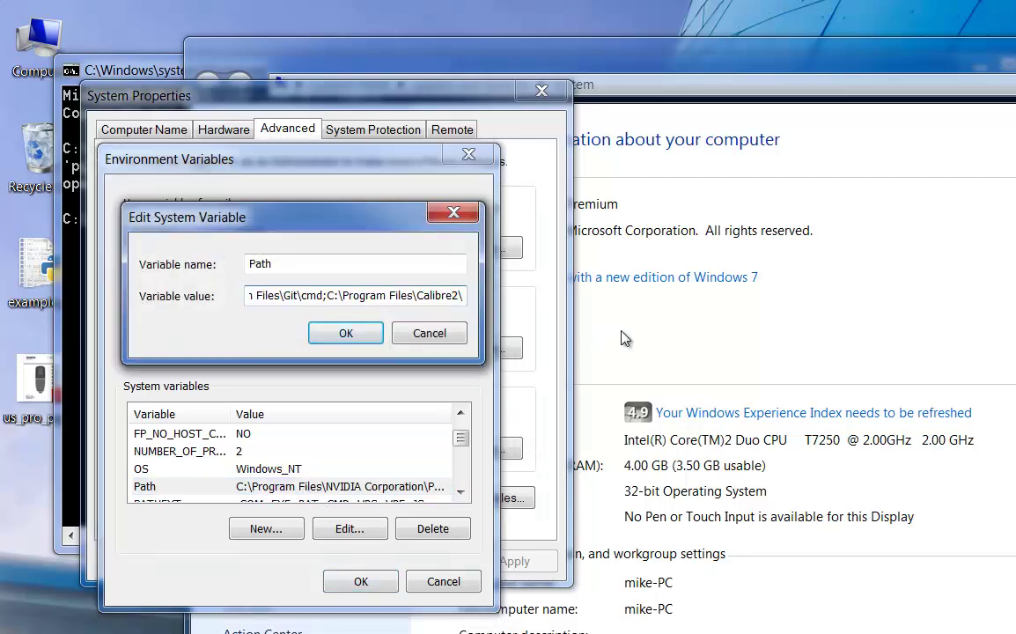
text(;)
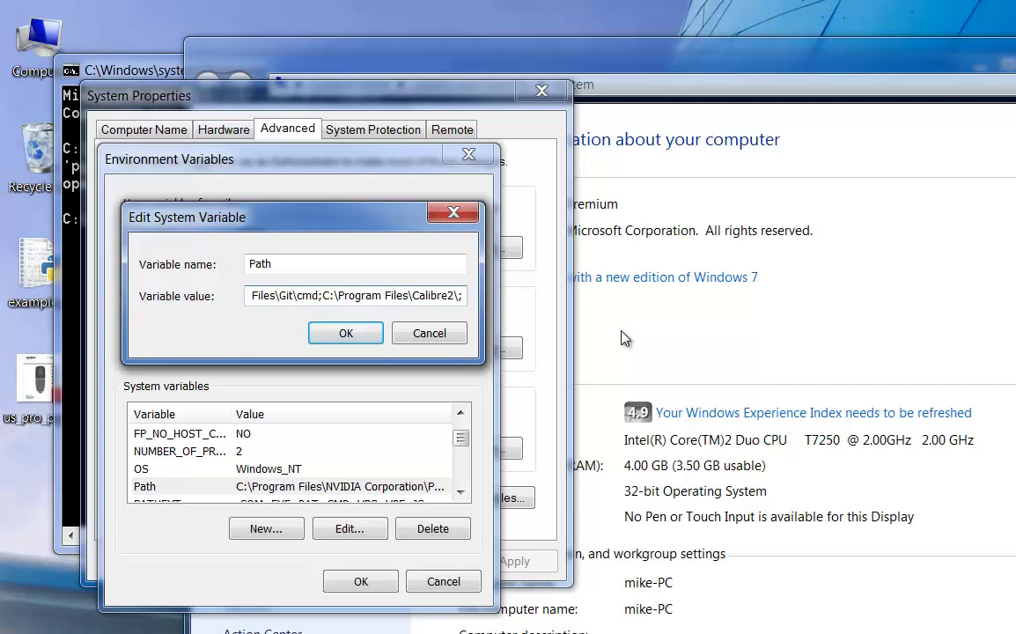
text(C:\)
text(Pyt)
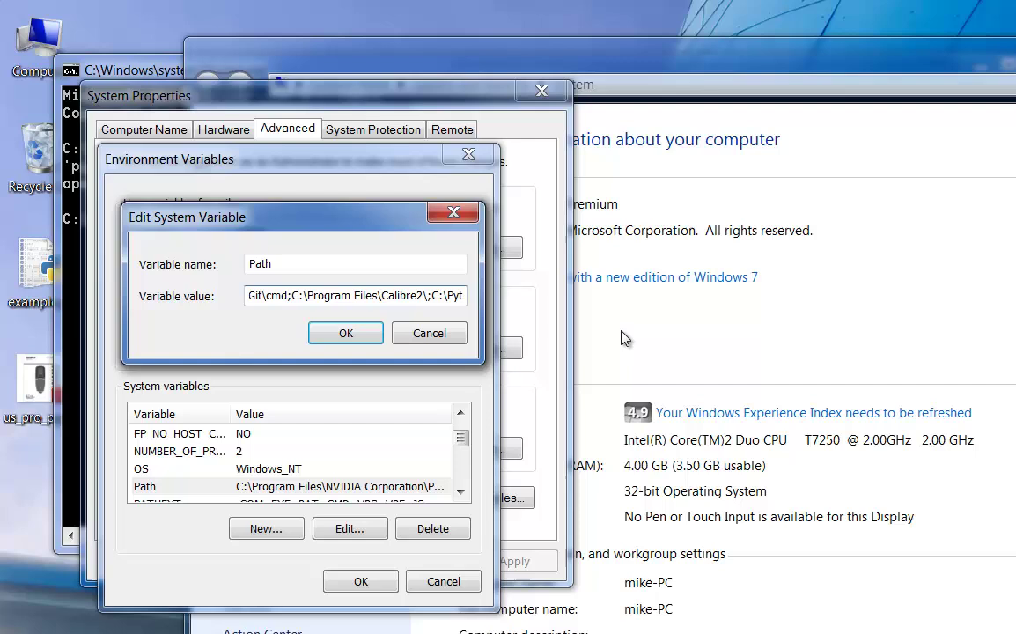
text(hon34)
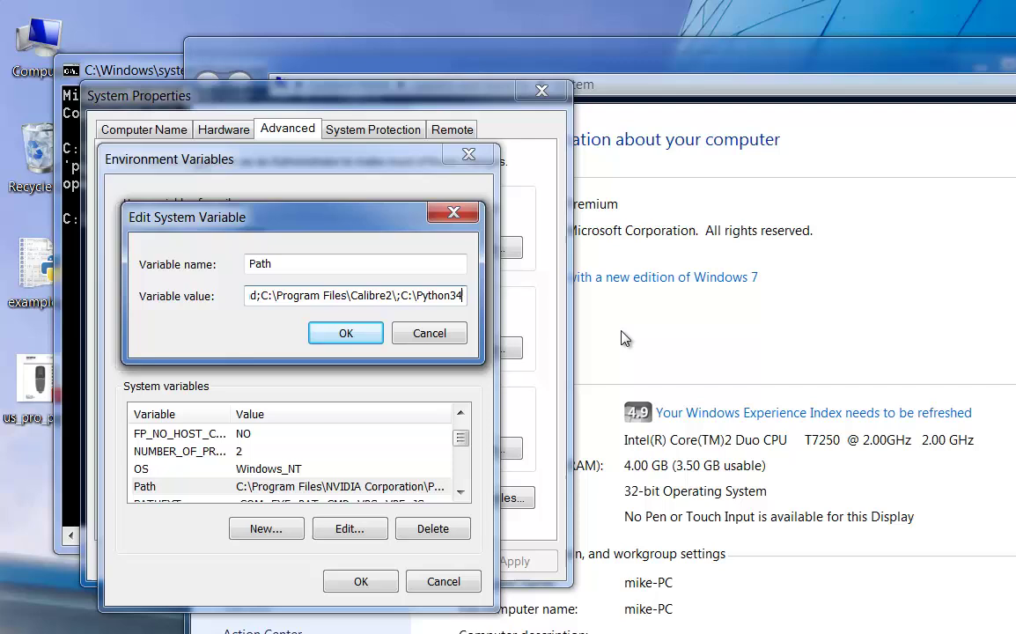
text(\;)
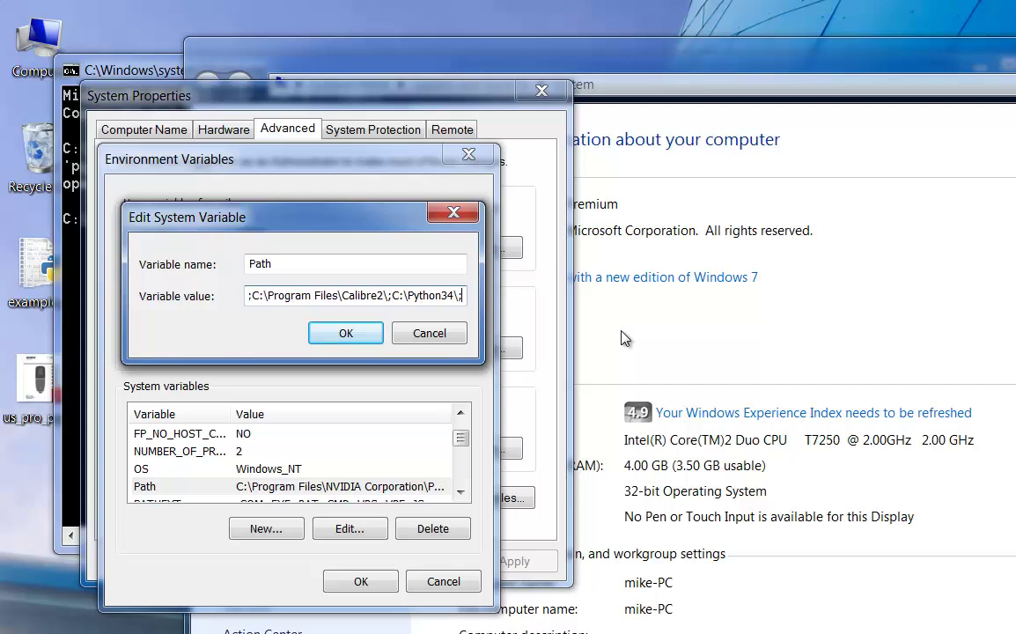
text(C:)
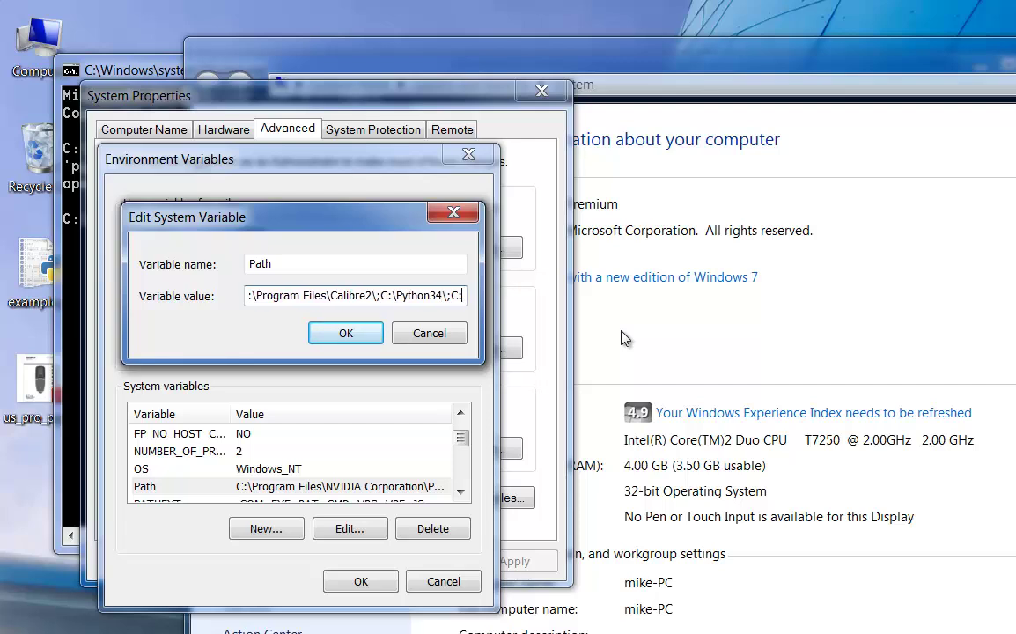
text(\Python)
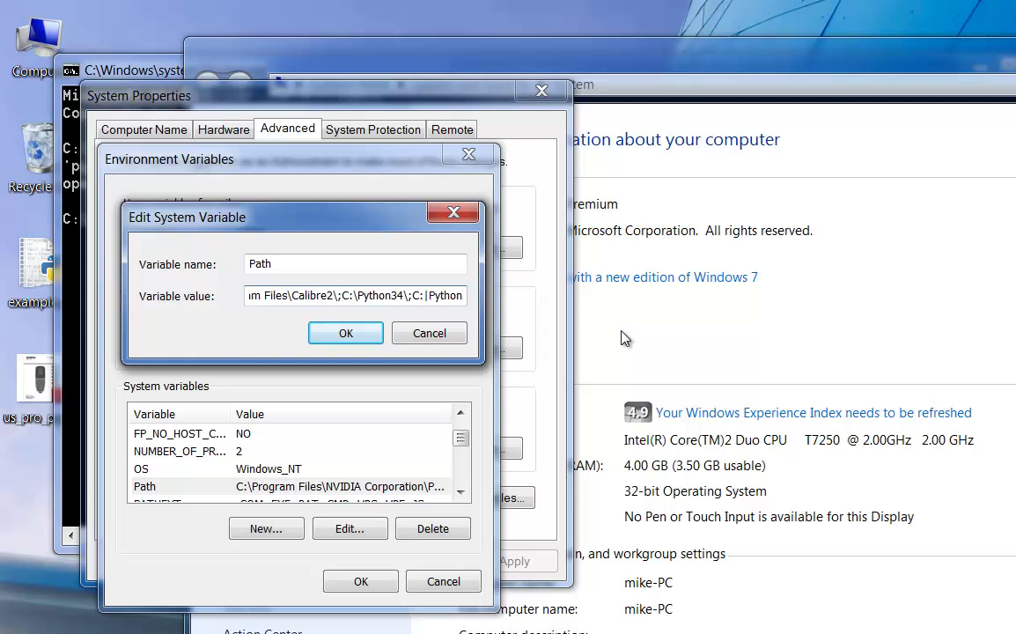
text(34\Script)
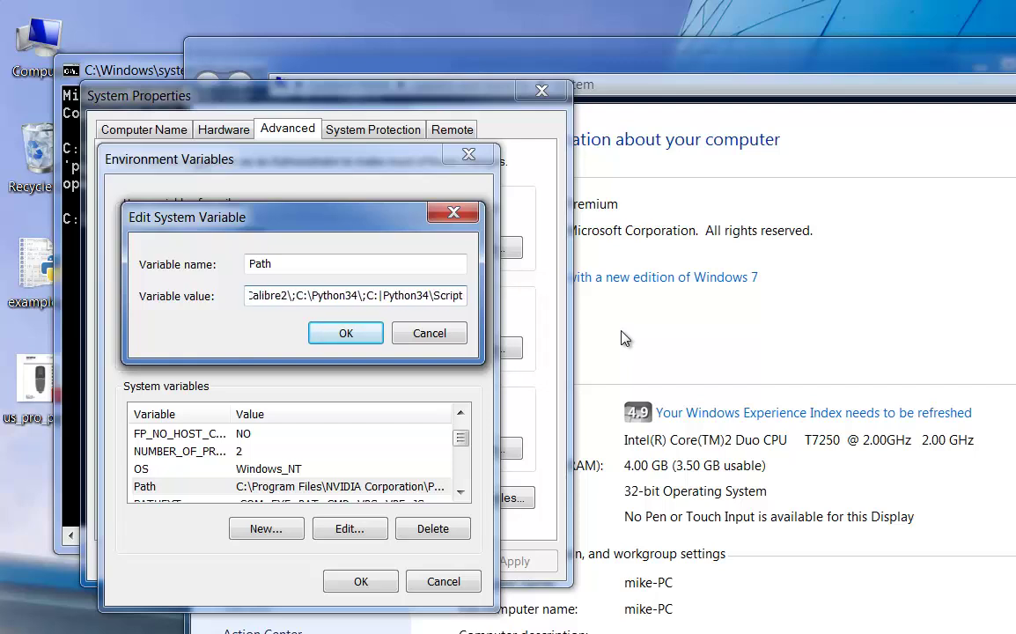
text(s\)
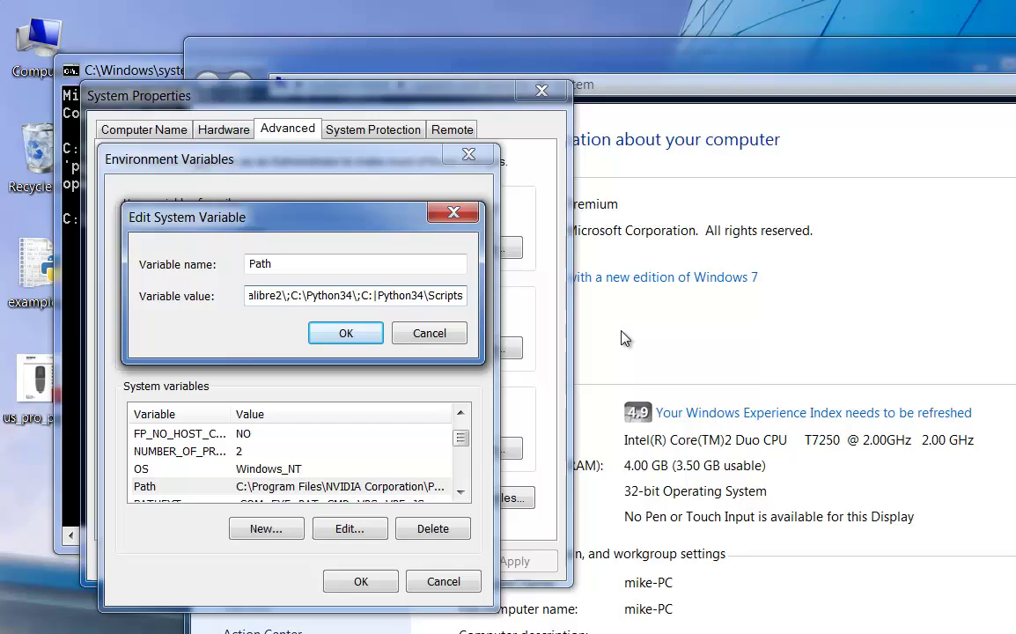
key(Return)
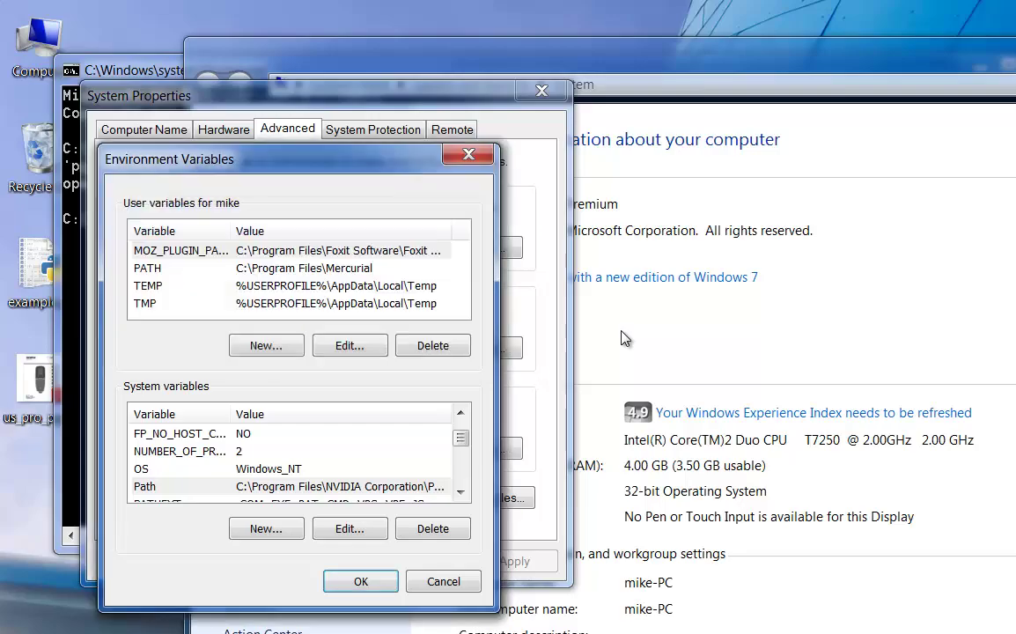
- Save the environment changes, close System Properties, and close the old command prompt
click(358, 581)
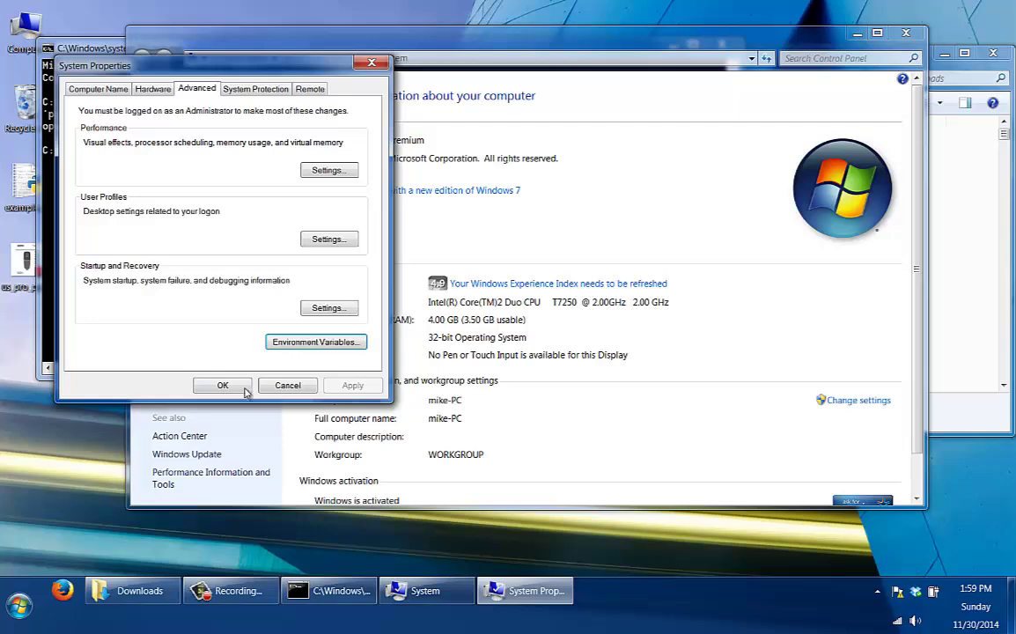
click(227, 385)
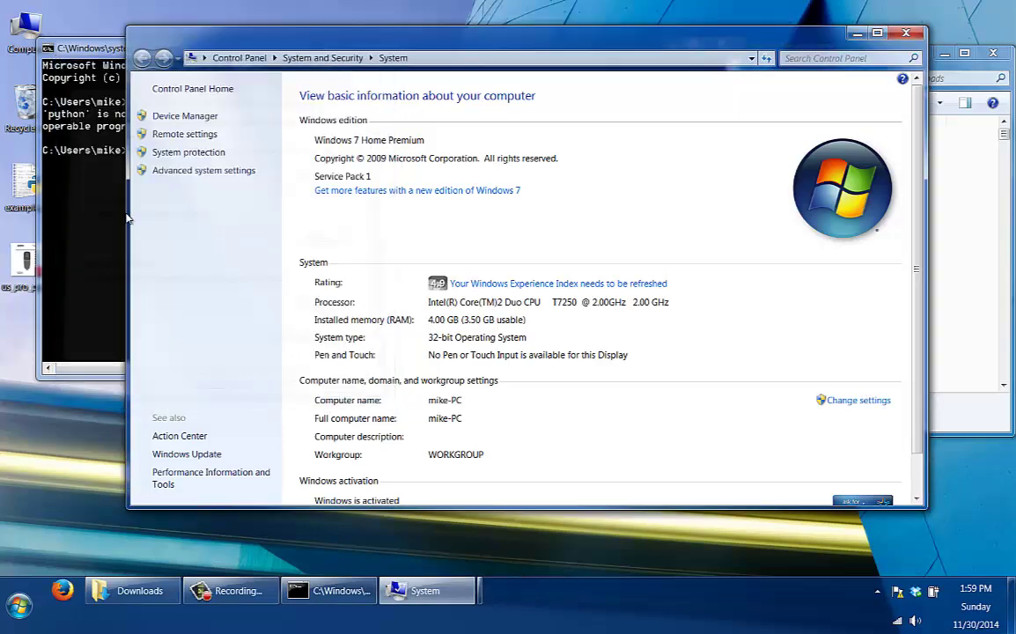
drag(88, 56, 92, 152)
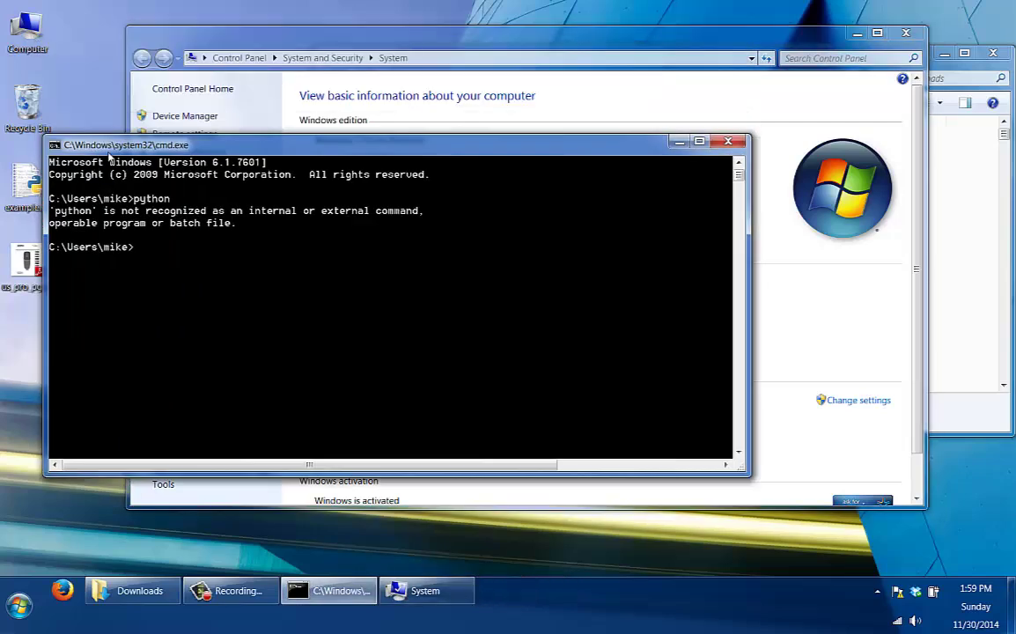
click(726, 141)
key(super)
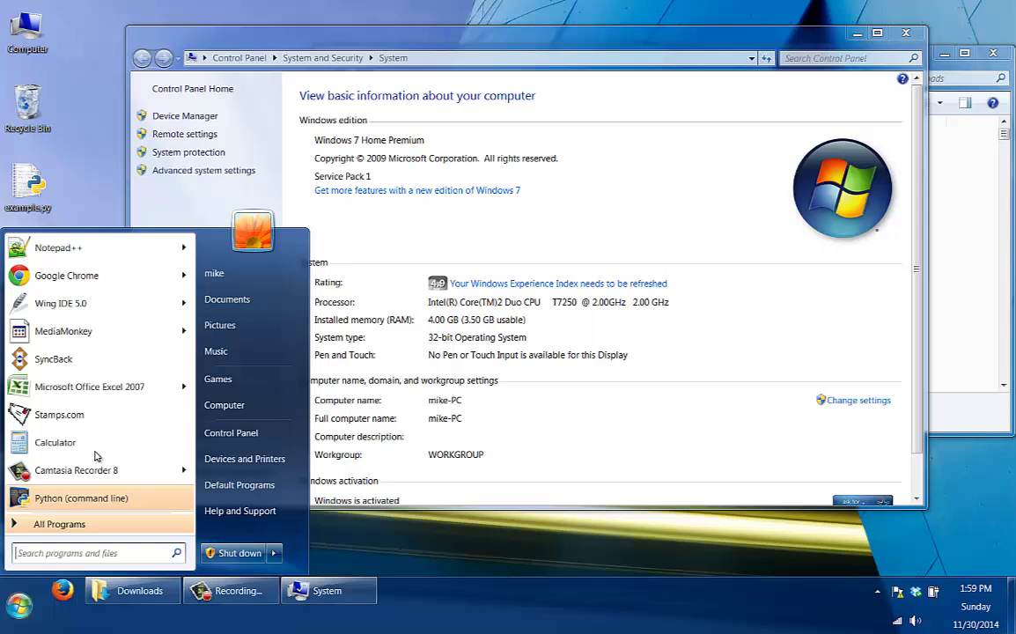
- In a new Command Prompt, start Python 3.4.0 and print "Hello world!"
text(cmd)
key(Return)
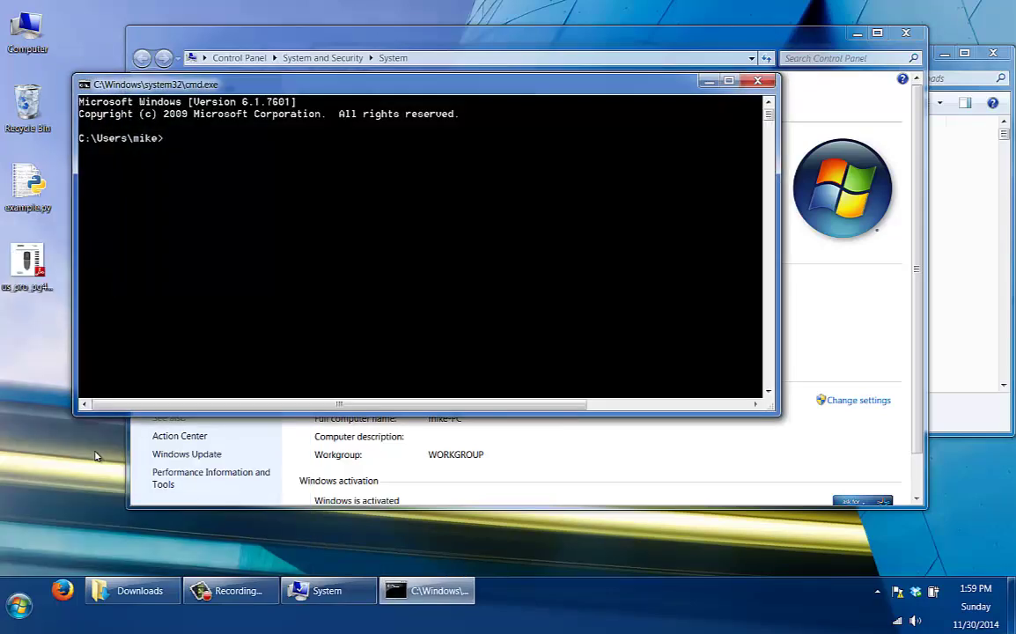
text(python)
key(Return)
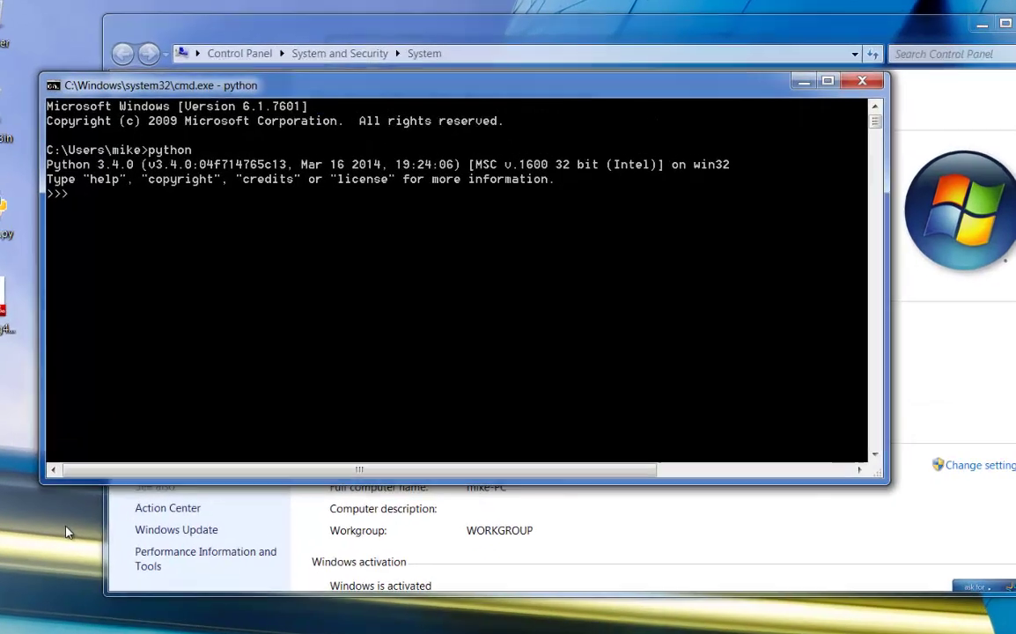
text(print)
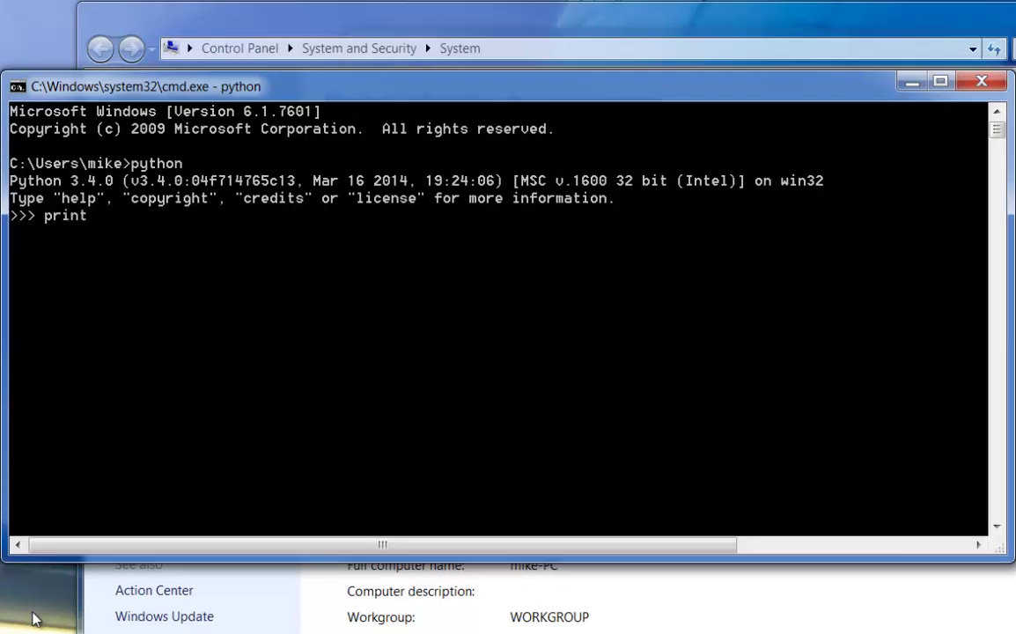
text(("Hello world)
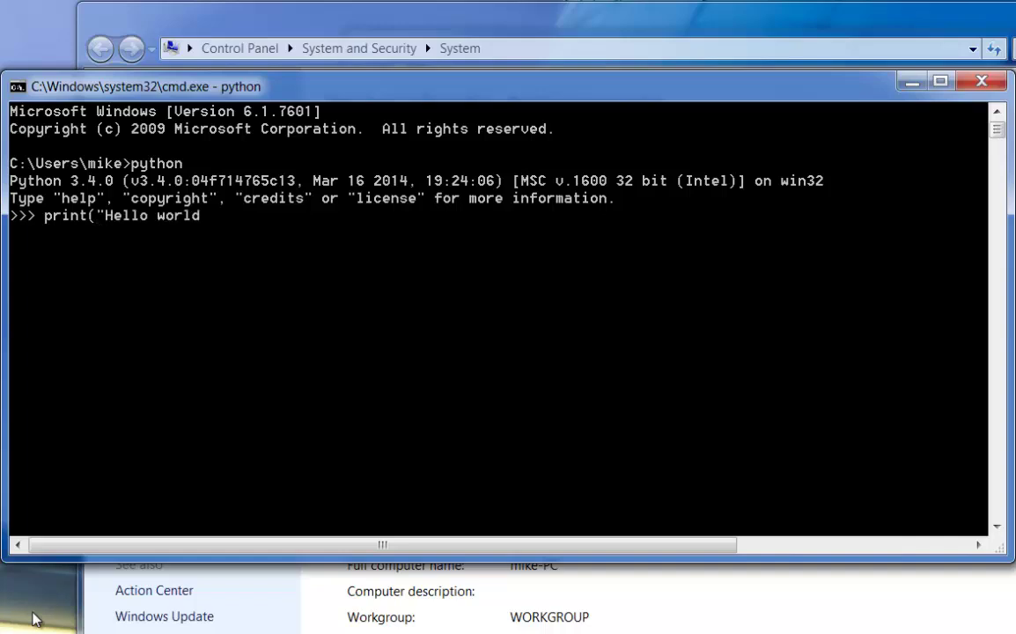
text(!"))
key(Return)
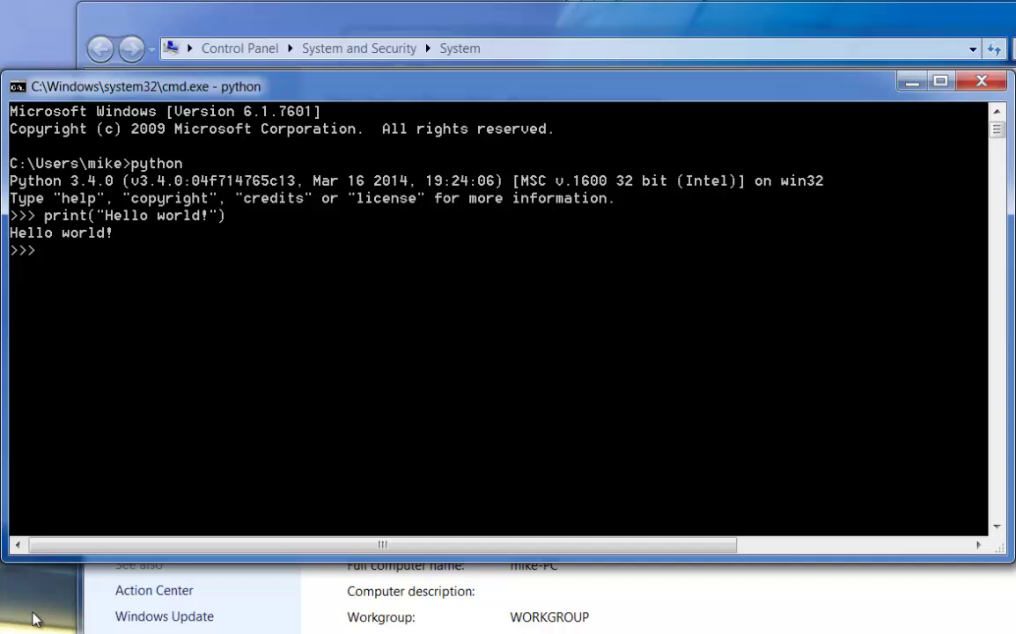
- Quit Python and run pip, which is still not recognized
text(quit())
key(Return)
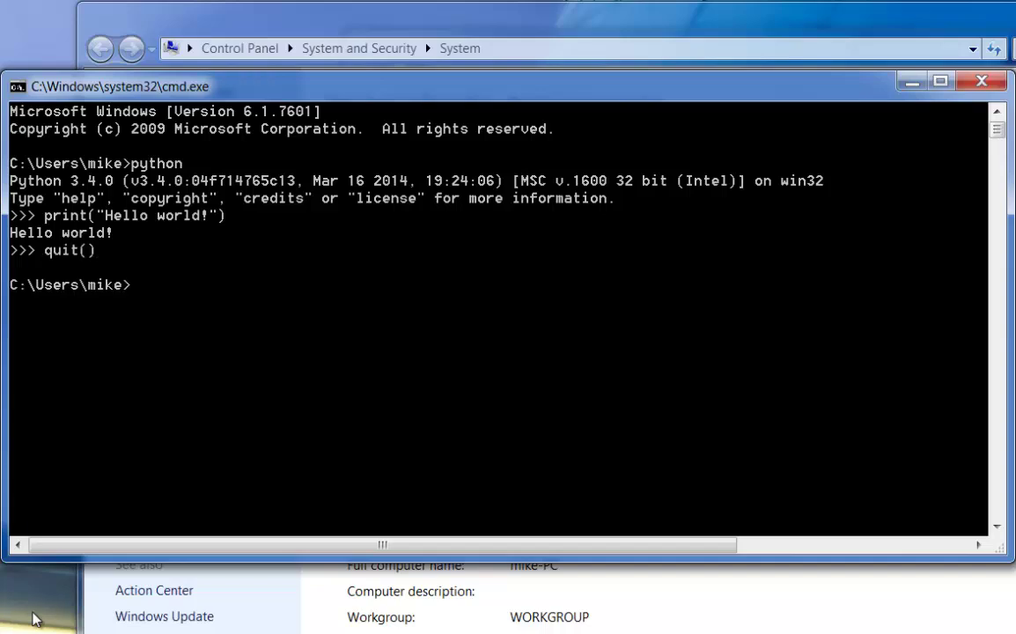
text(pip)
key(Return)
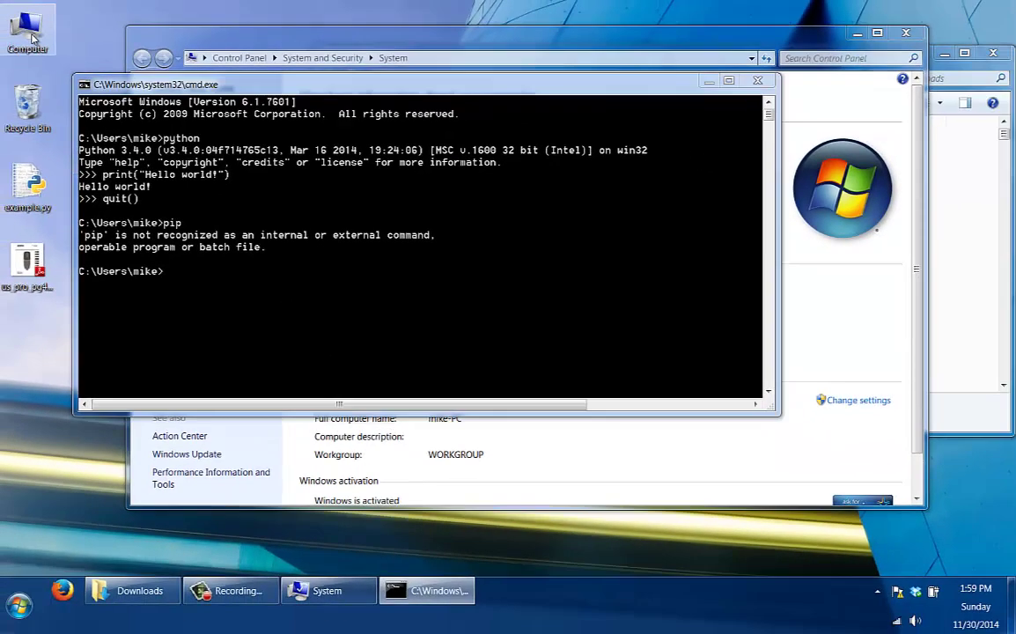
- Reopen the system Path variable for editing via Computer Properties and Environment Variables
right_click(33, 37)
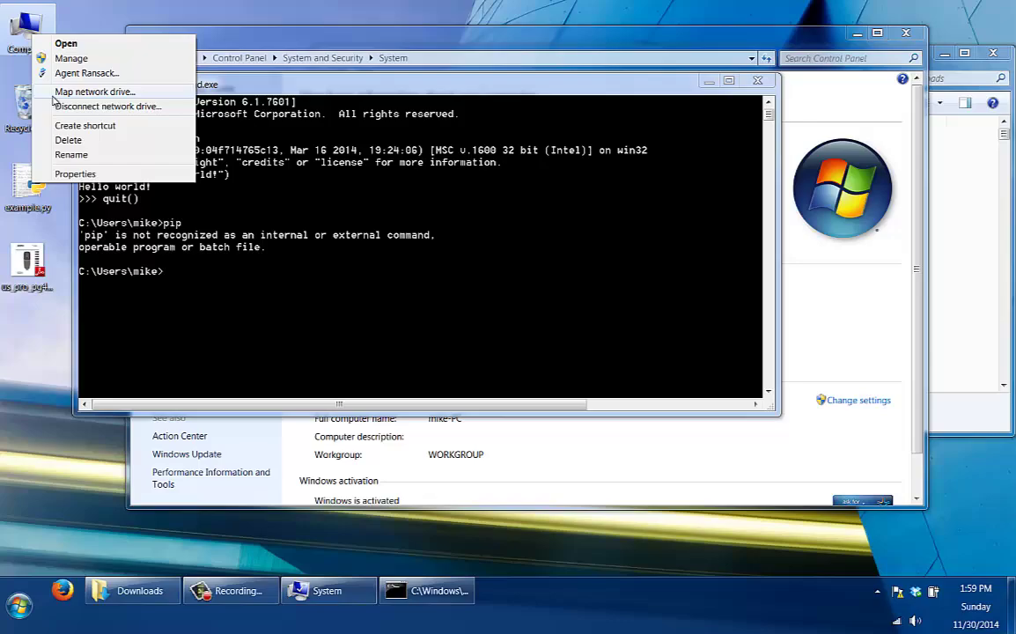
click(70, 173)
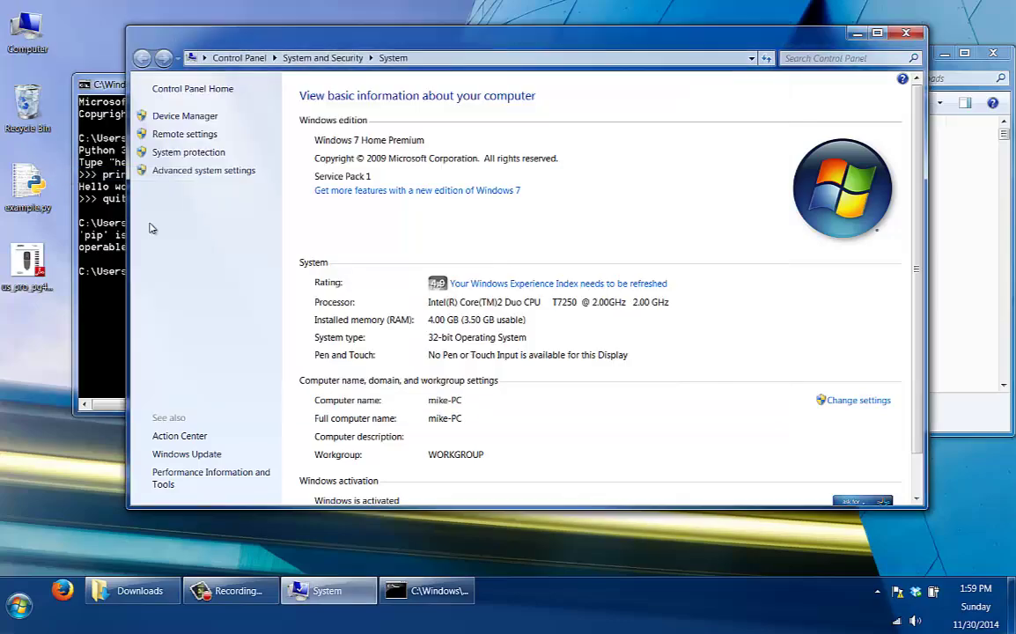
click(163, 170)
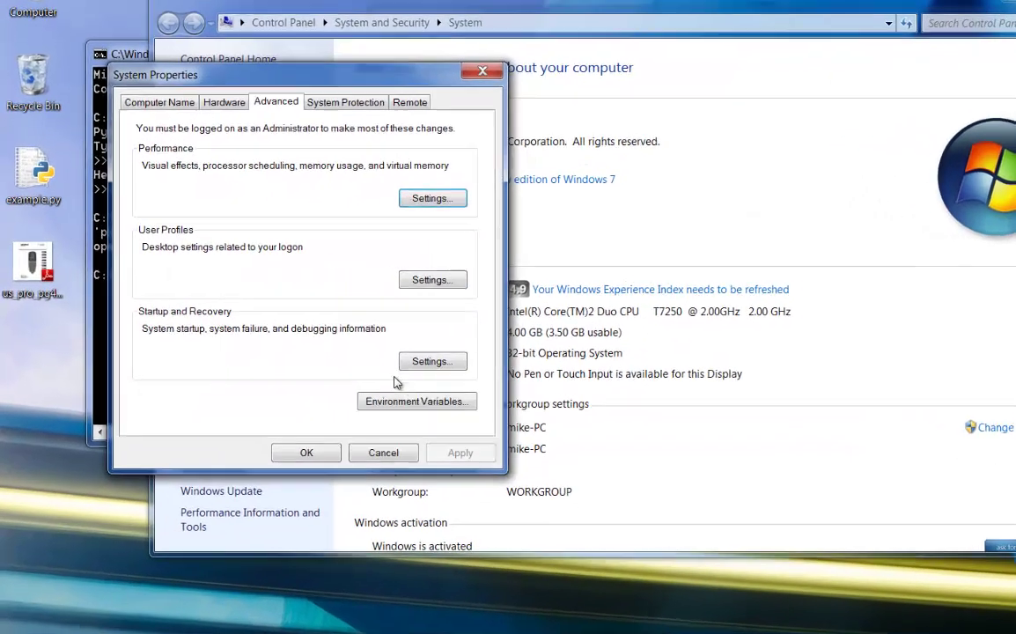
click(416, 402)
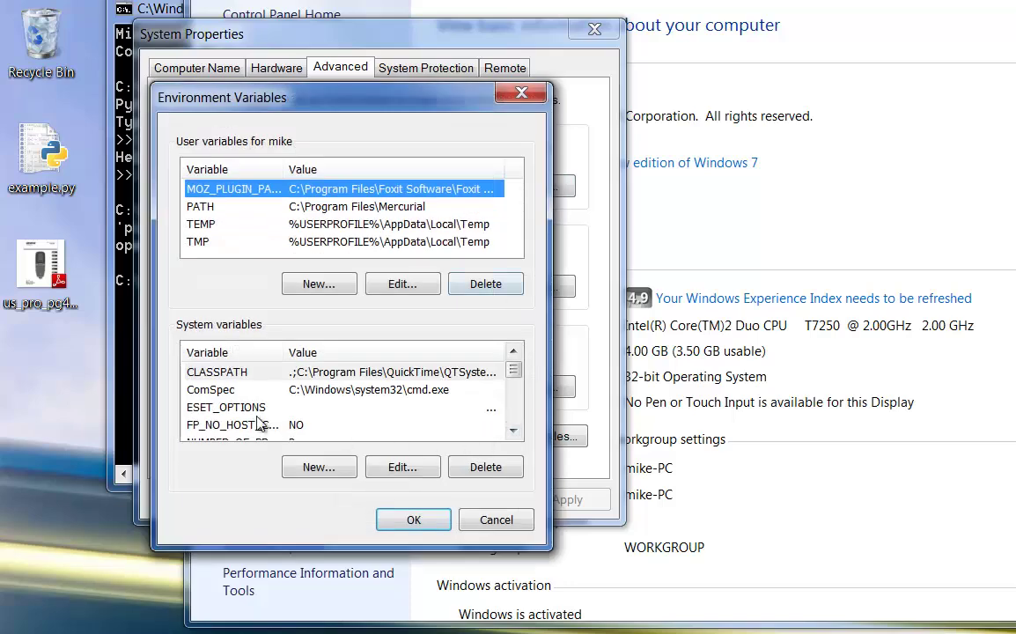
click(261, 425)
scroll(261, 423, down, 2)
click(324, 376)
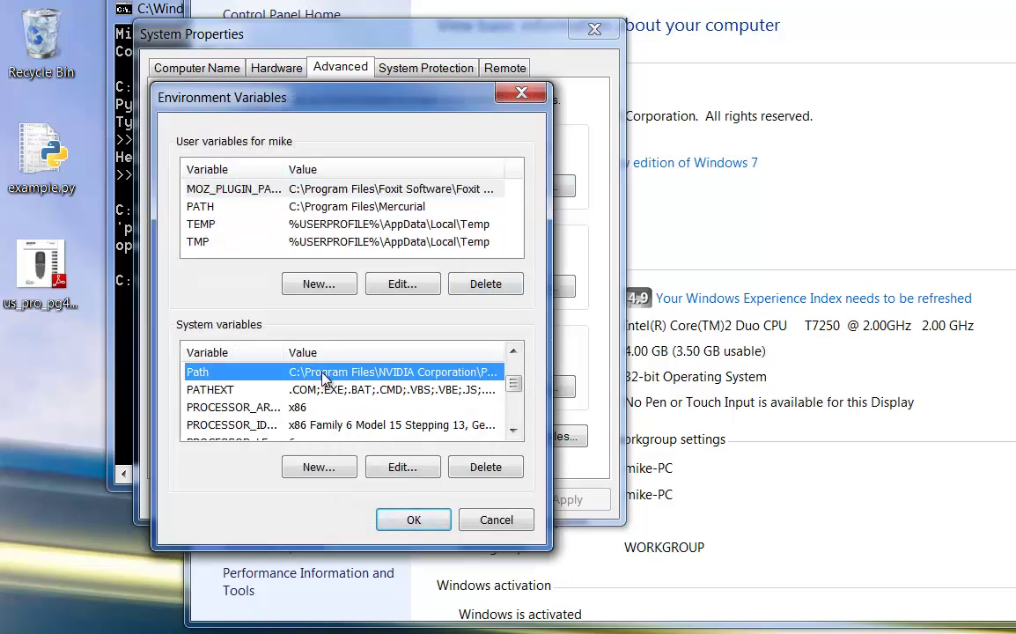
double_click(323, 376)
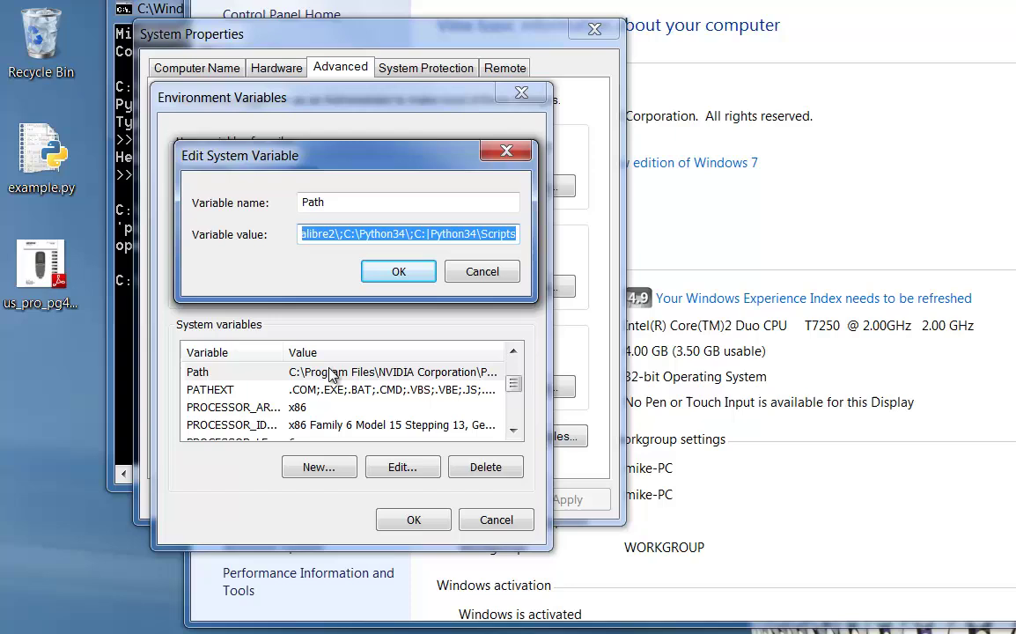
- Fix the trailing backslash of the C:\Python34\Scripts Path entry and confirm all dialogs
key(End)
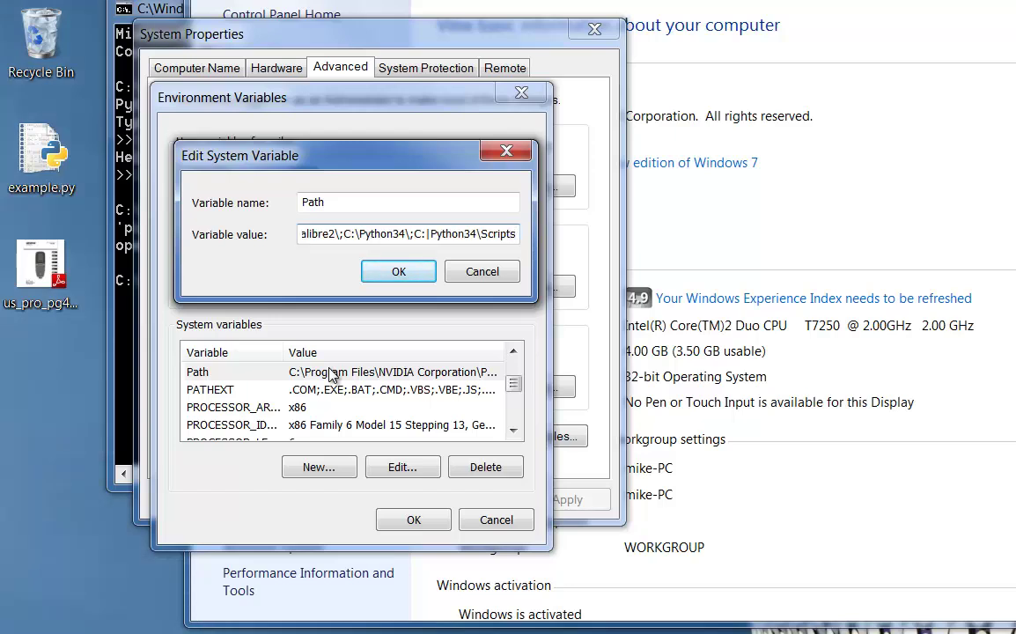
key(BackSpace)
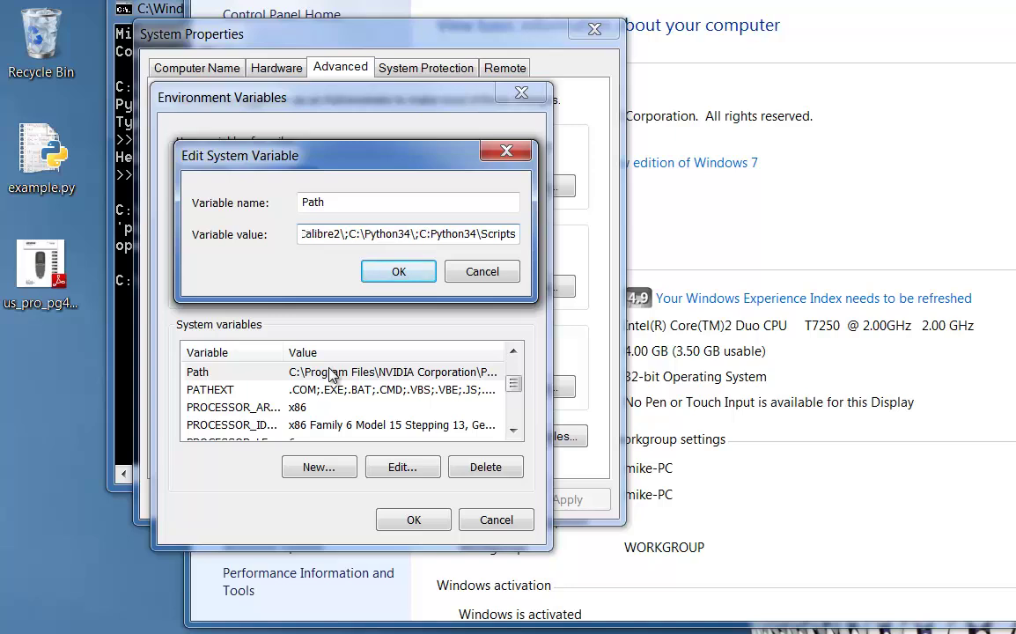
text(\)
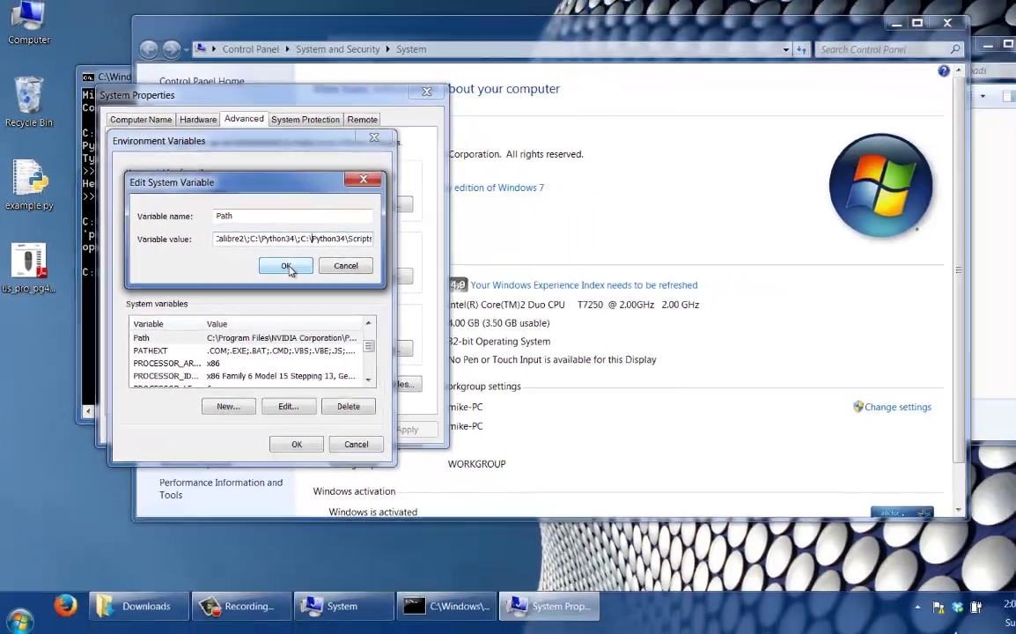
click(398, 272)
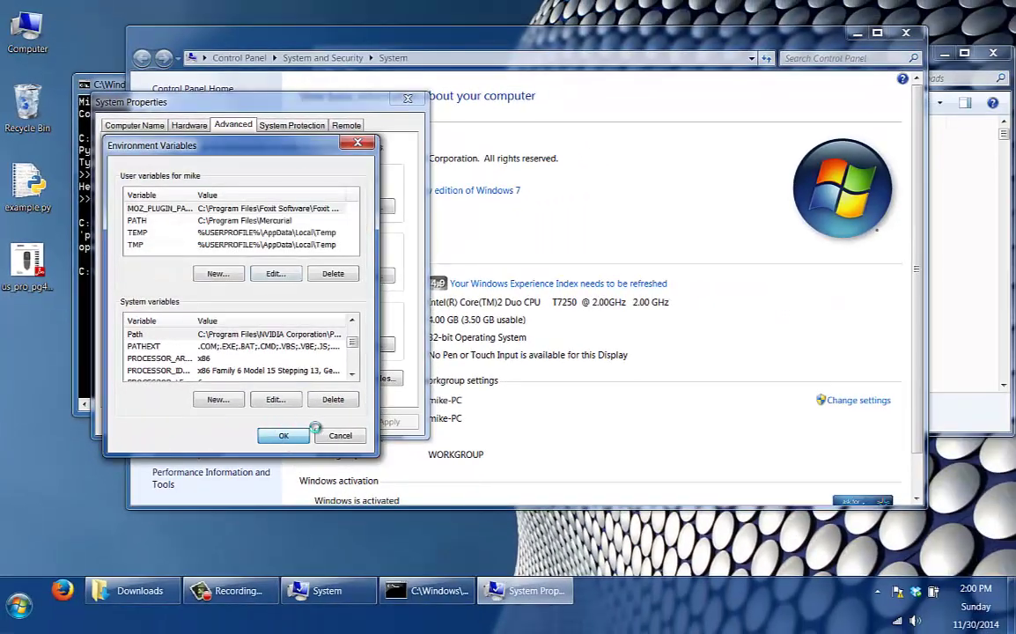
click(282, 436)
click(260, 422)
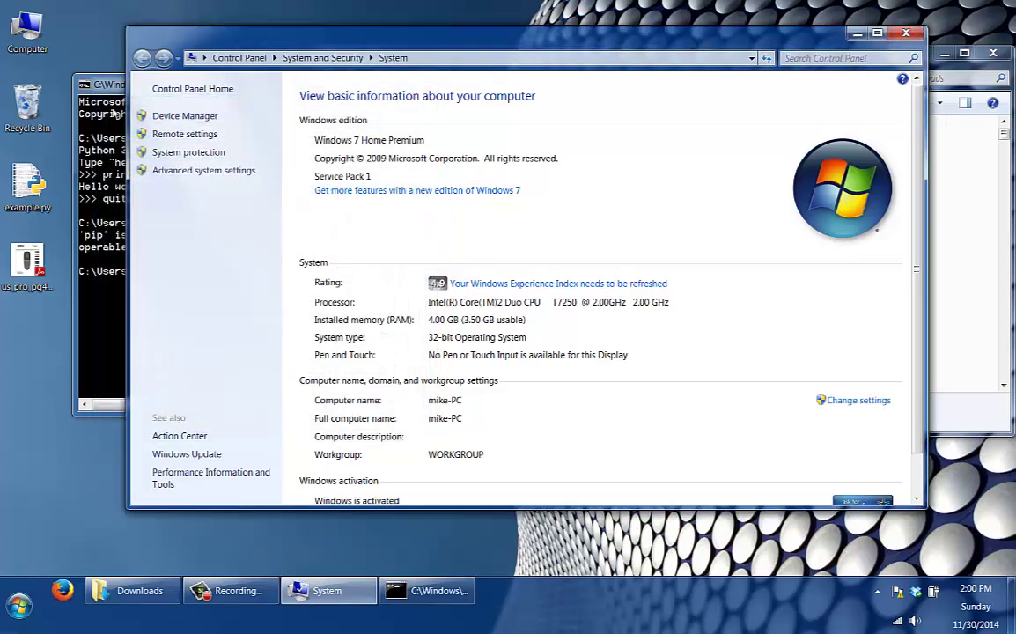
click(83, 84)
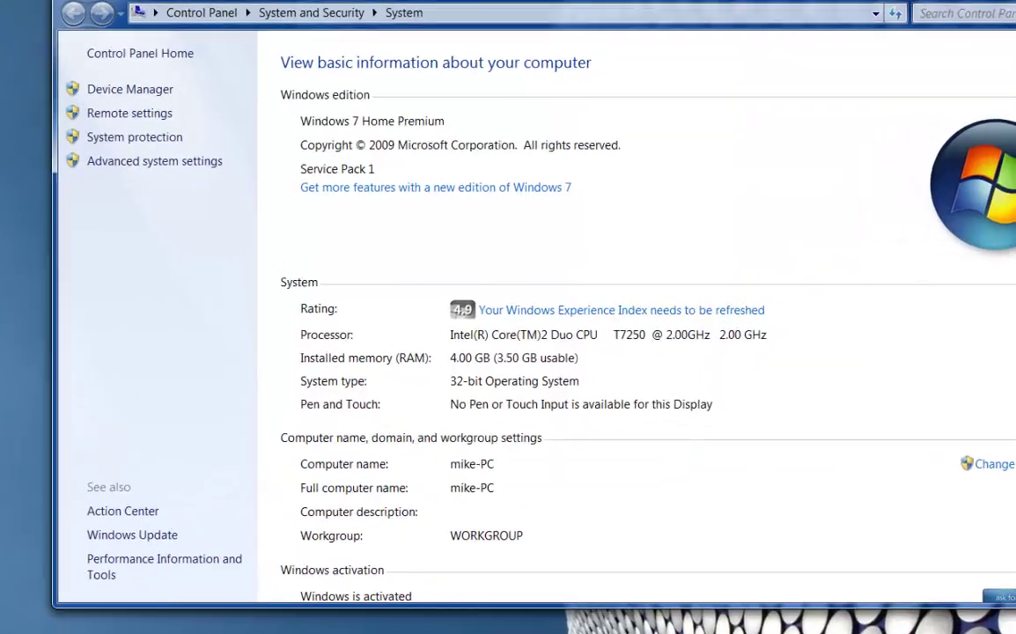
- Run pip in a fresh console and scroll through its usage help and command list
key(super)
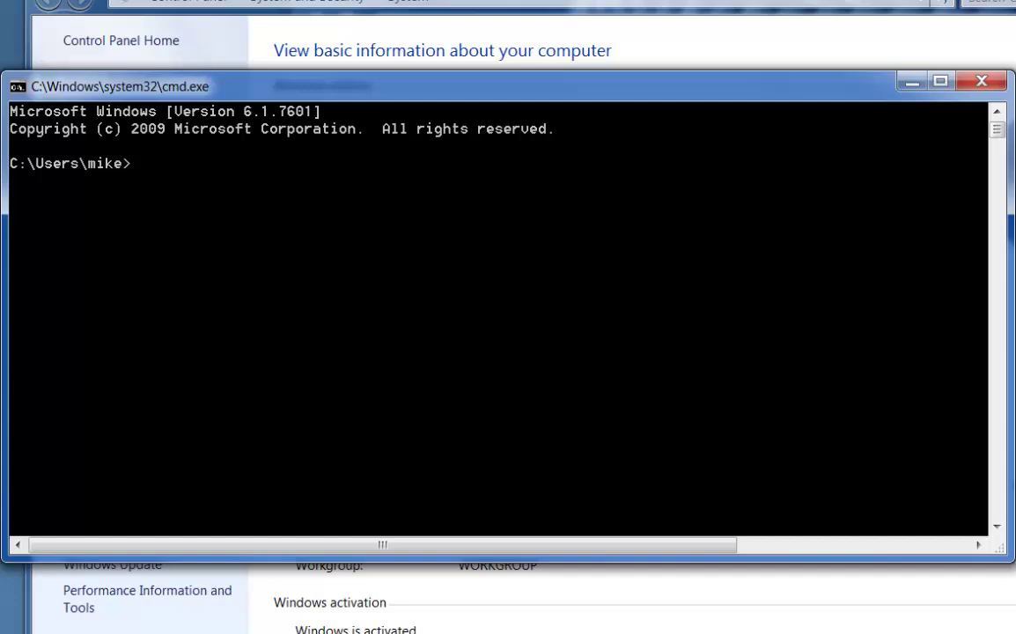
text(pip)
key(Return)
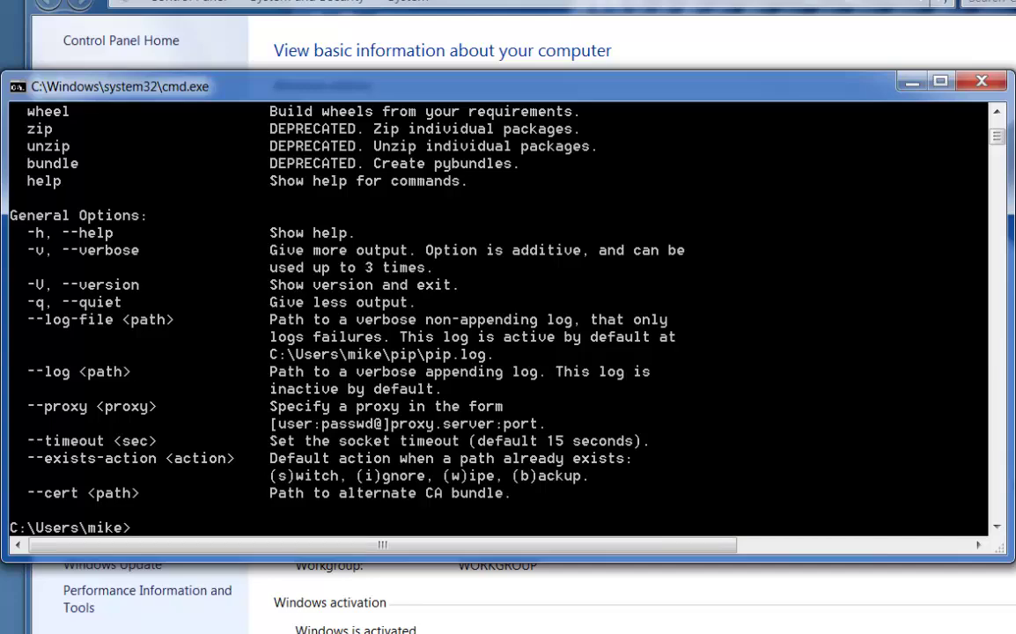
scroll(181, 283, up, 5)
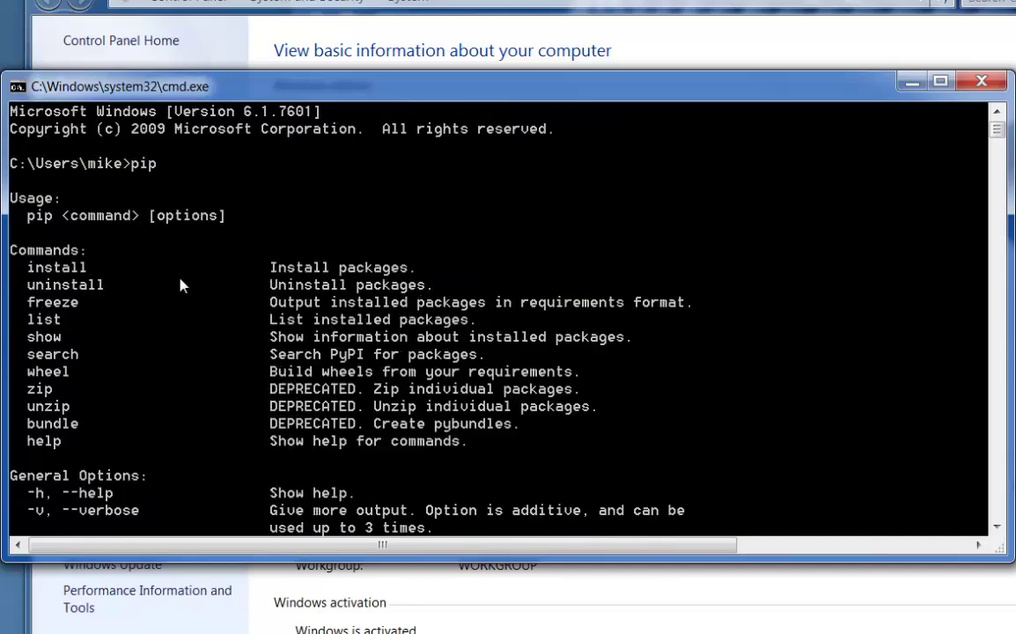
scroll(361, 300, down, 8)
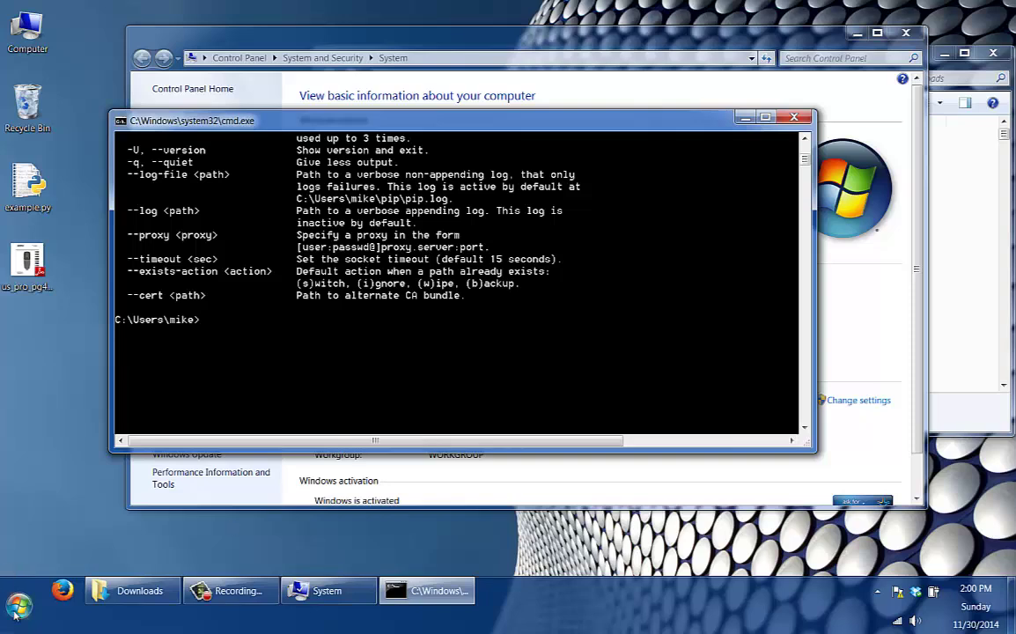
key(super)
key(Escape)
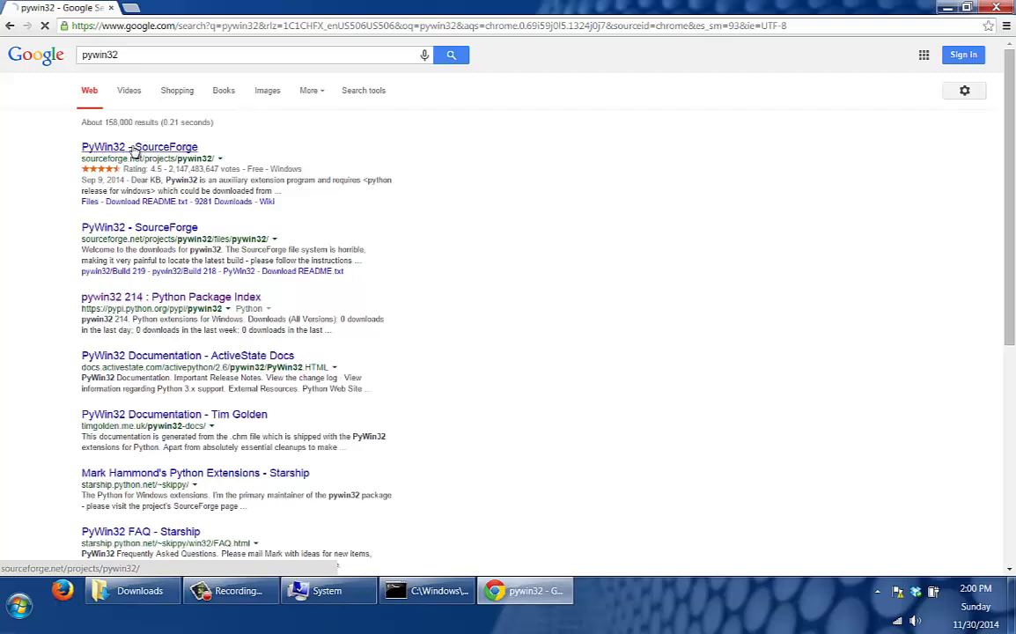
- Open the 'PyWin32 - SourceForge' result from the Google search
click(134, 151)
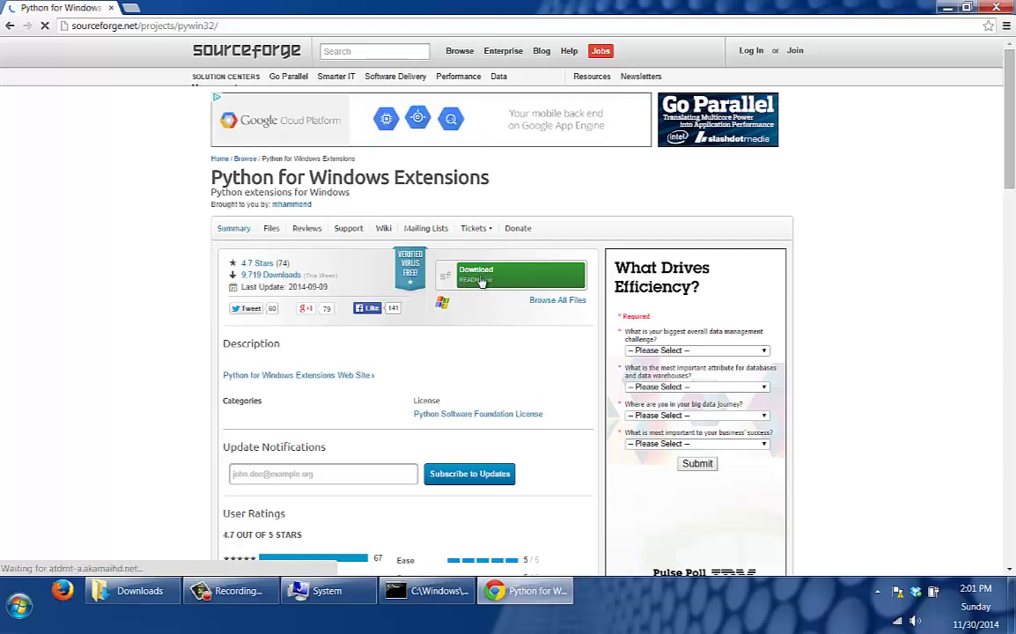
- Browse all pywin32 project files, open the pywin32 builds folder, and scroll the listing
click(555, 302)
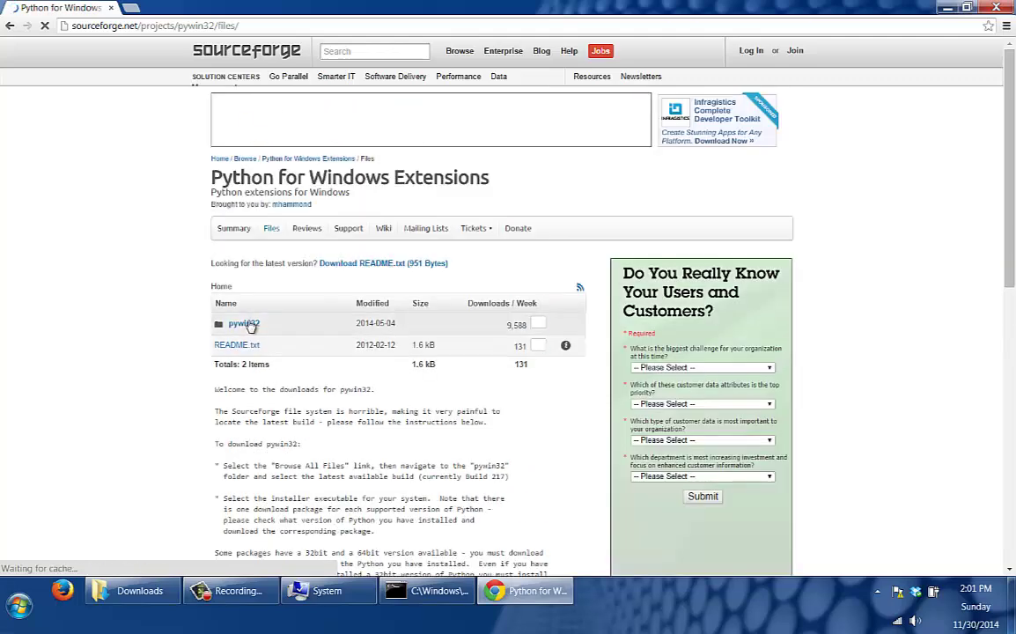
click(247, 324)
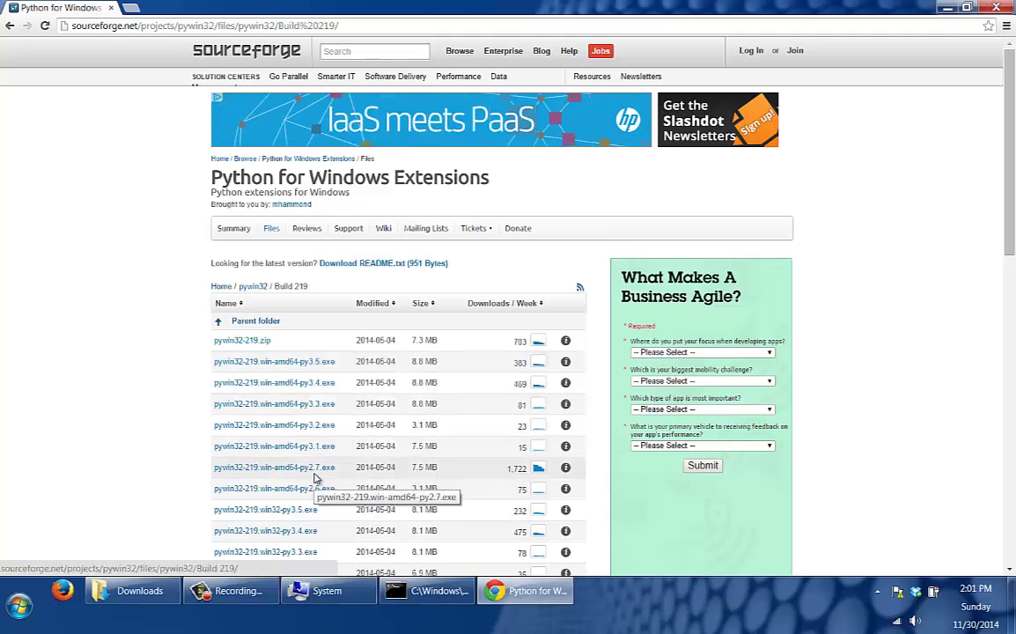
scroll(315, 478, down, 1)
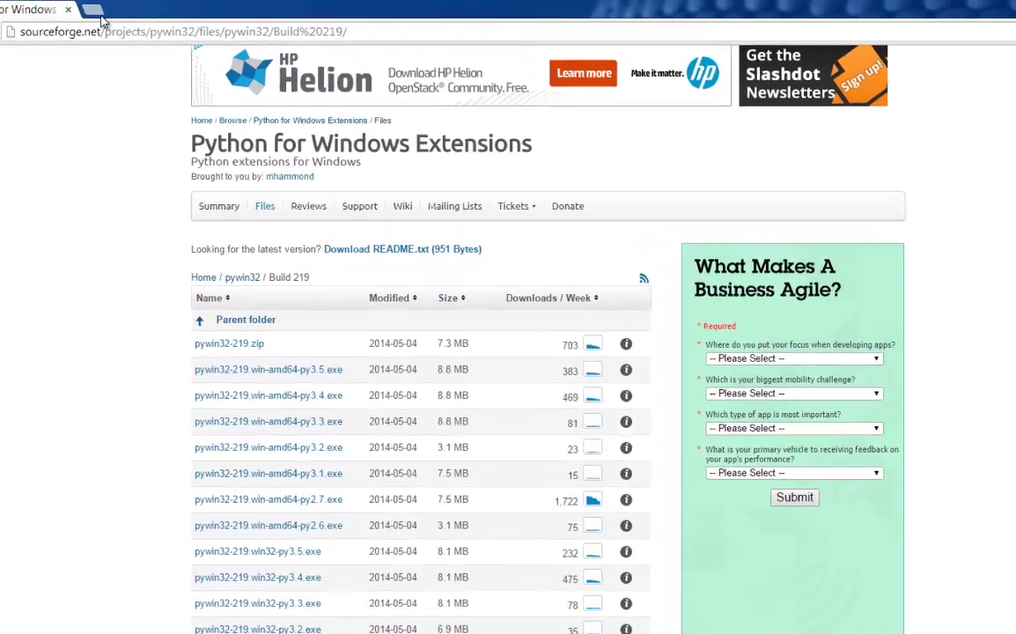
- In a new tab, search 'tim golden python' and open Tim Golden's Python Stuff
click(95, 12)
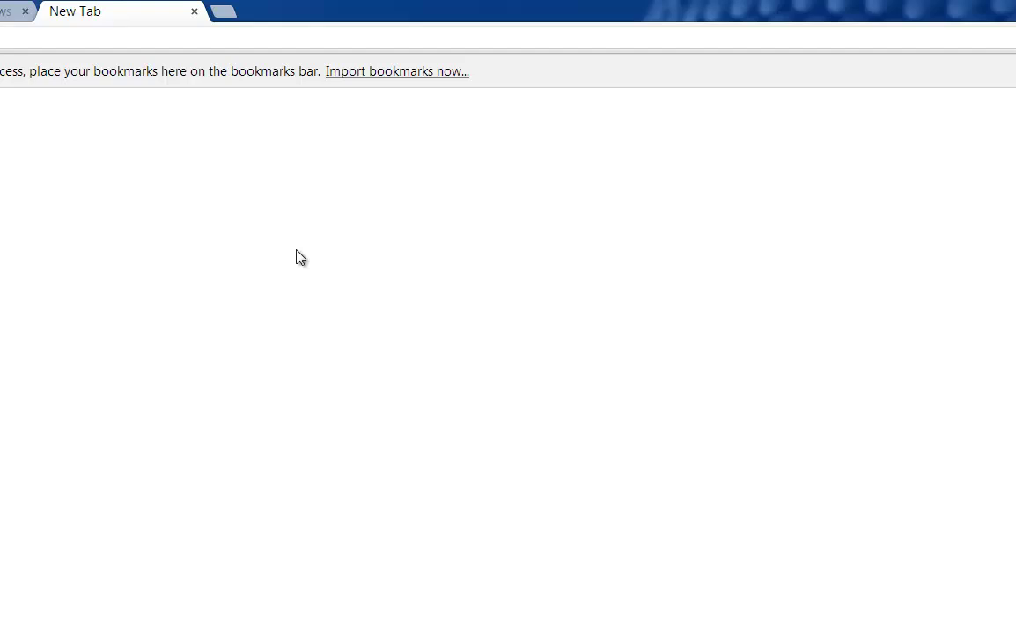
text(tim g)
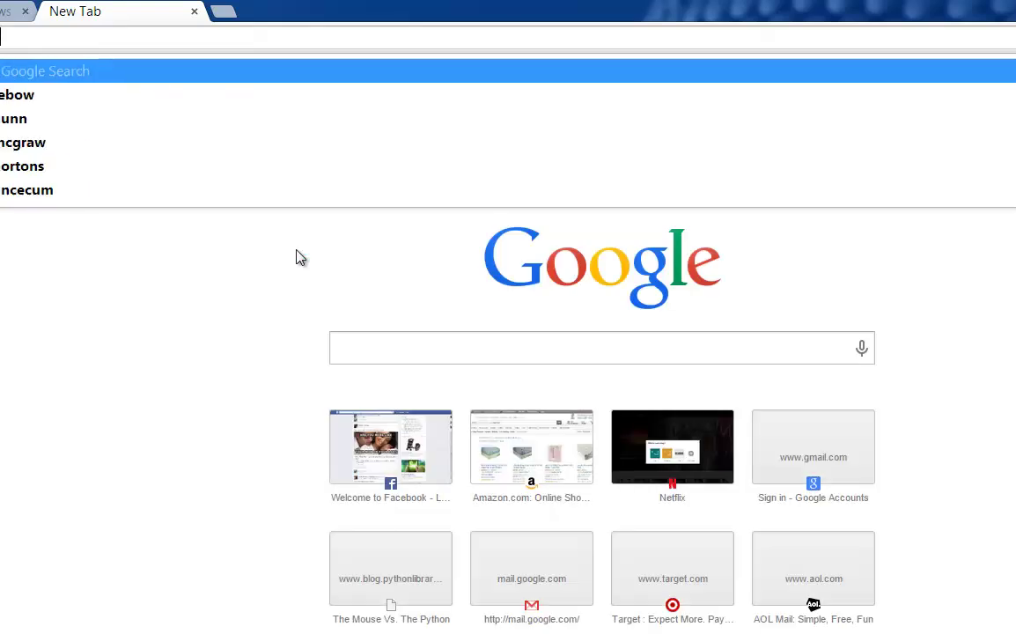
text(olden)
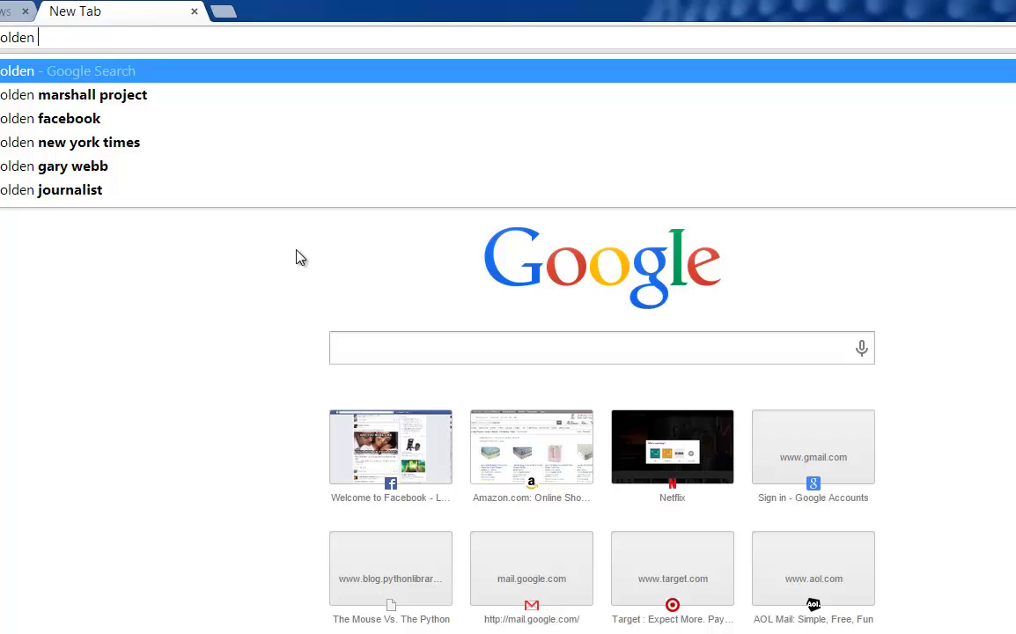
text( python)
key(Return)
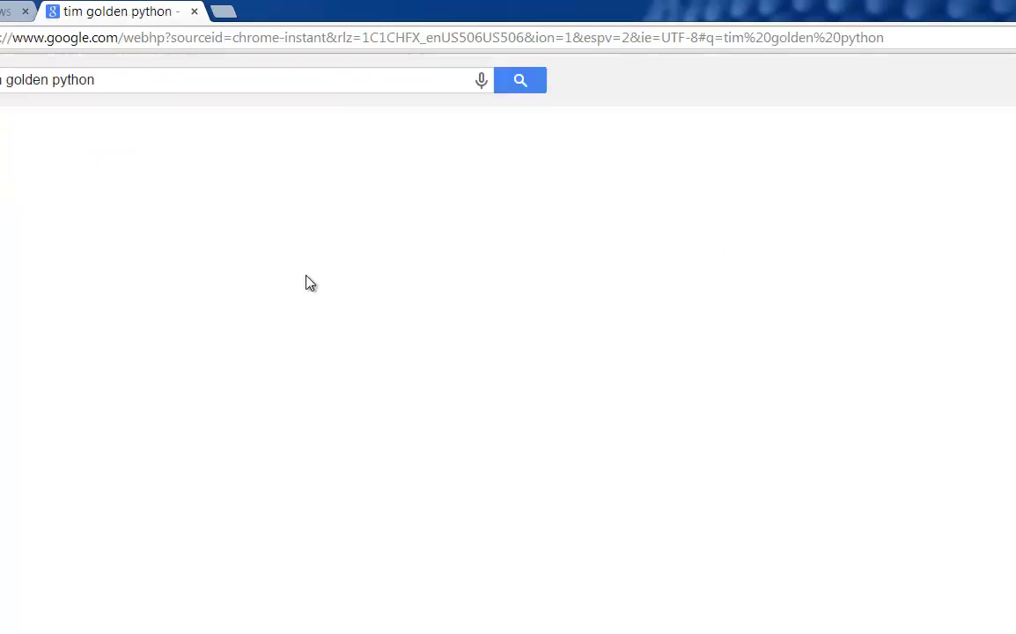
click(88, 214)
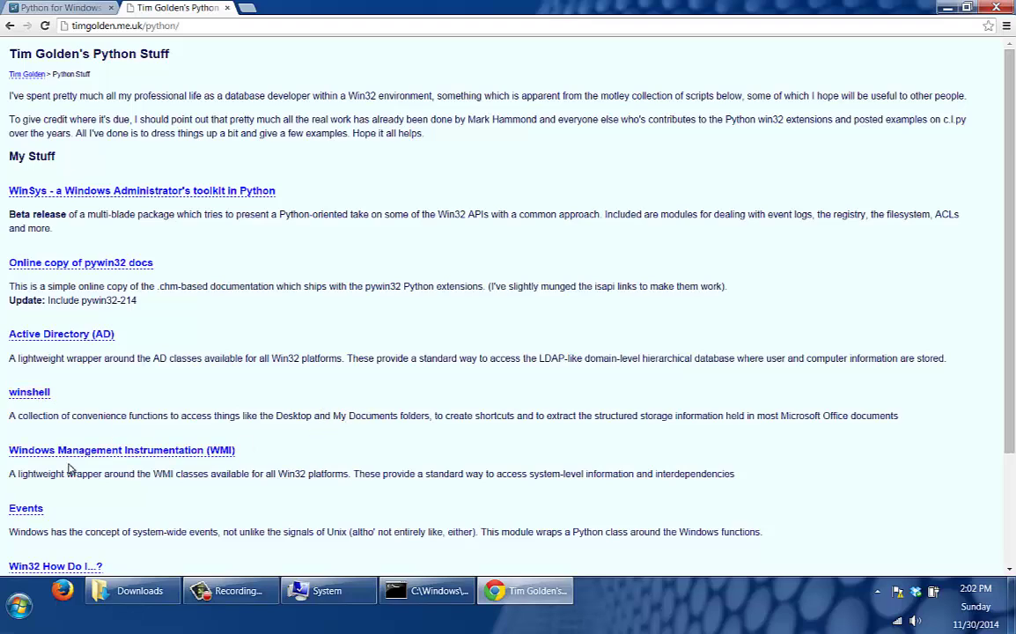
scroll(70, 470, down, 1)
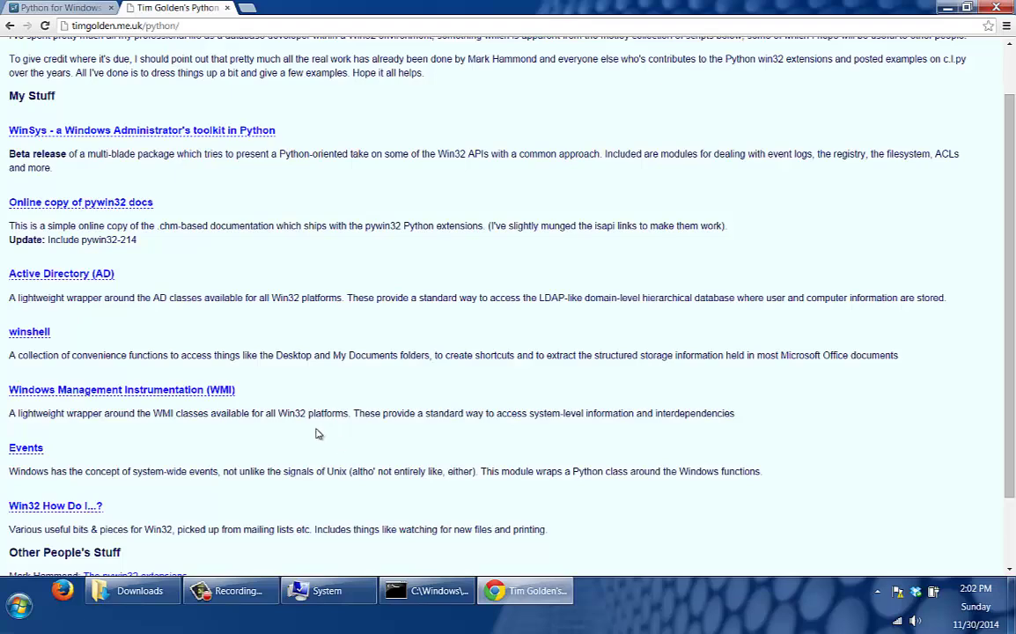
scroll(300, 413, down, 2)
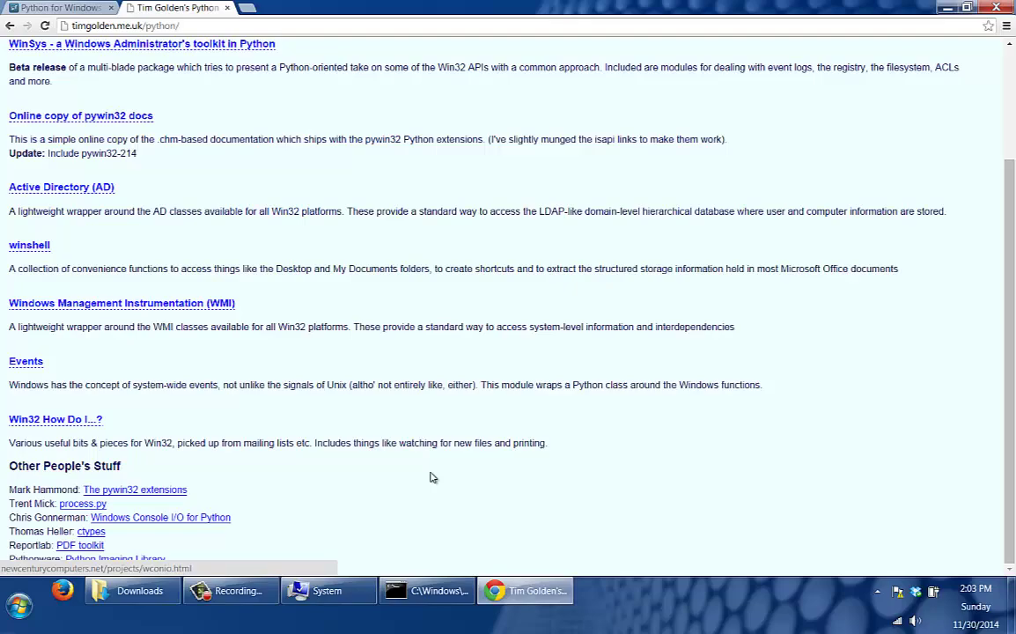
scroll(431, 476, up, 2)
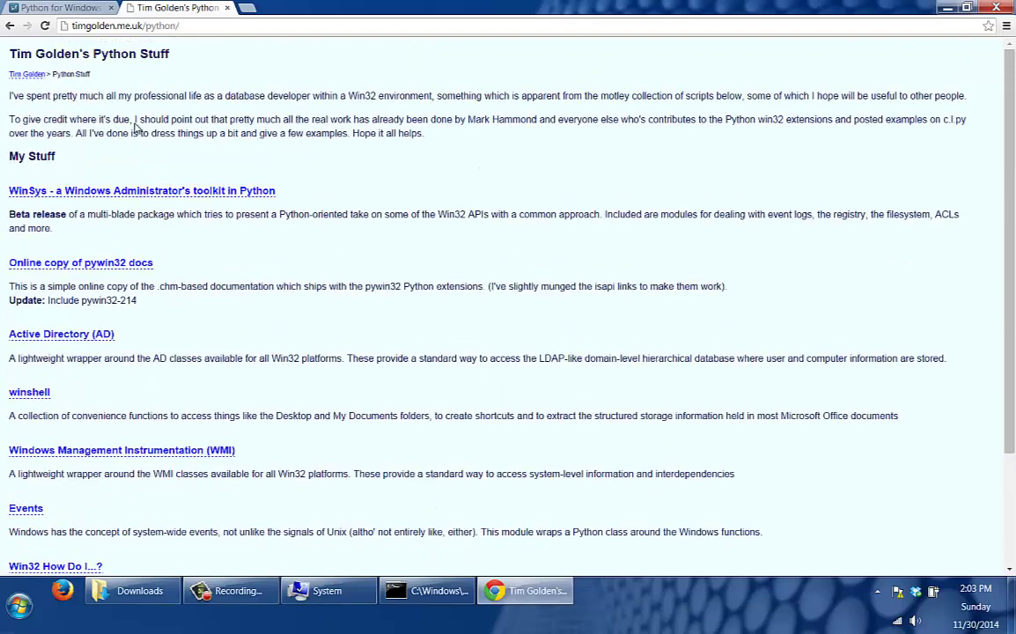